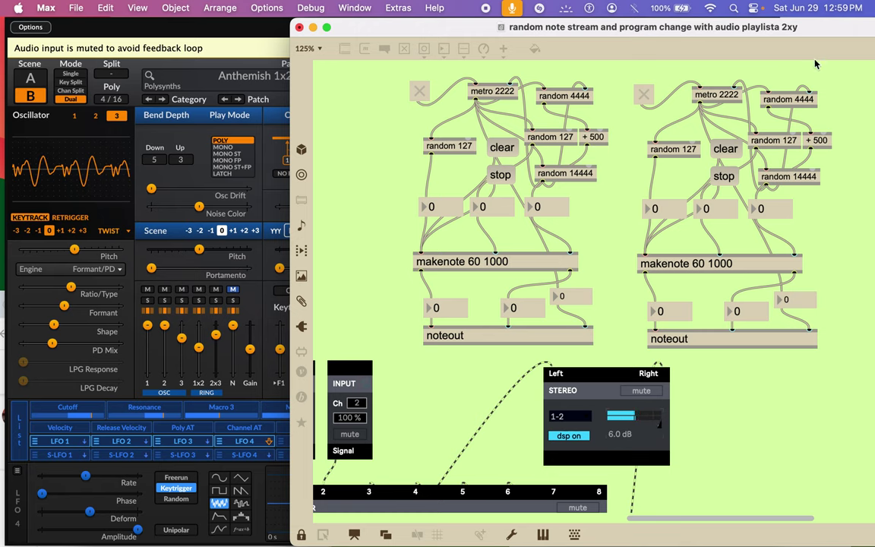
Reposition the patcher window so its output controls are in view and raise the patcher's output volume.
{"action": "left_click_drag", "start_coordinate": [822, 32], "coordinate": [569, 31]}
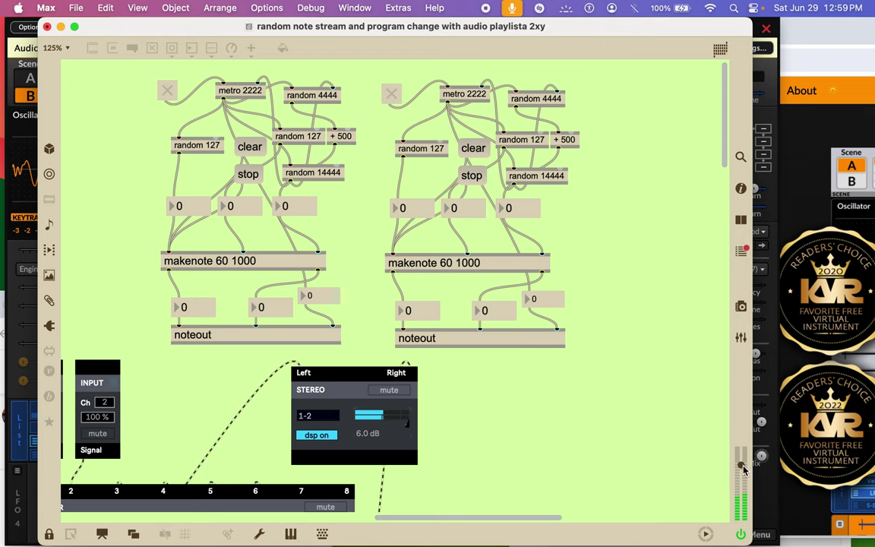
{"action": "left_click_drag", "start_coordinate": [743, 467], "coordinate": [746, 437]}
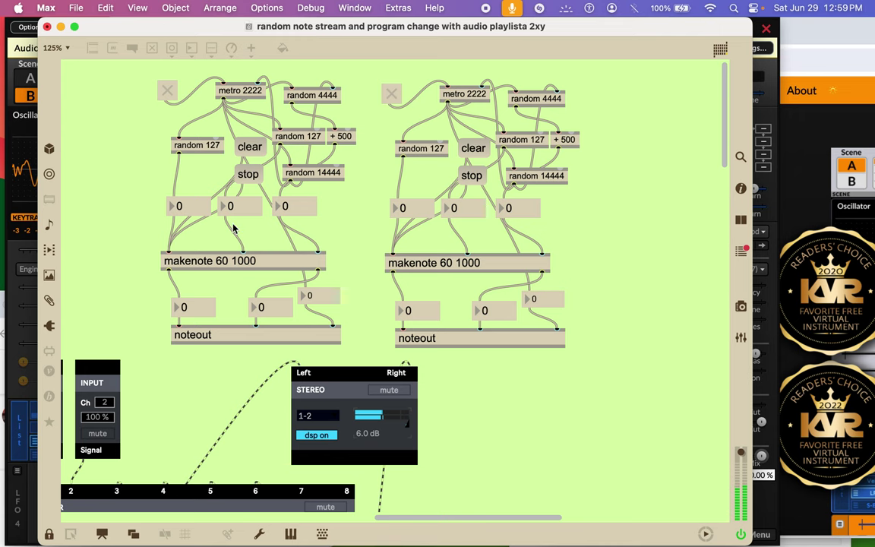
Set channels 1 and 2 of the Pan Mixer to -30 dB.
{"action": "scroll", "coordinate": [267, 278], "scroll_direction": "left", "scroll_amount": 10}
{"action": "scroll", "coordinate": [267, 278], "scroll_direction": "down", "scroll_amount": 5}
{"action": "scroll", "coordinate": [270, 278], "scroll_direction": "down", "scroll_amount": 5}
{"action": "scroll", "coordinate": [269, 278], "scroll_direction": "left", "scroll_amount": 3}
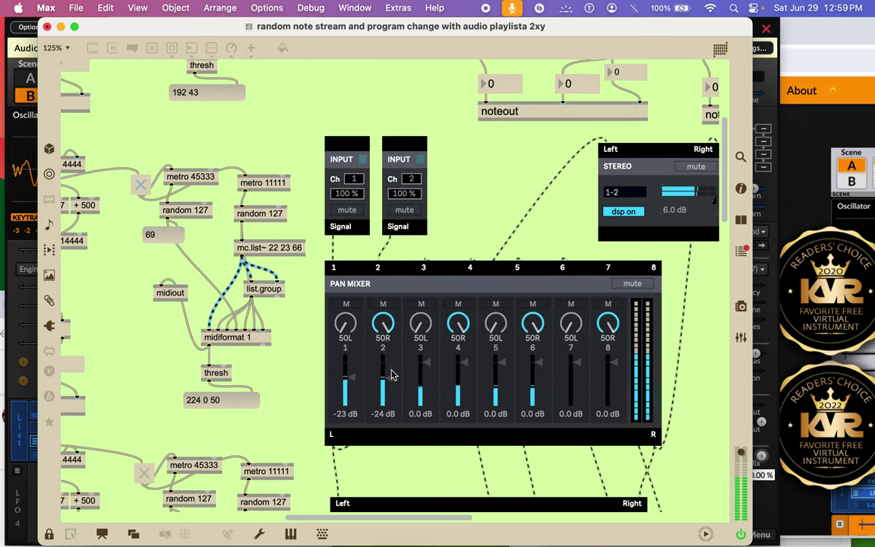
{"action": "left_click_drag", "start_coordinate": [393, 379], "coordinate": [392, 382]}
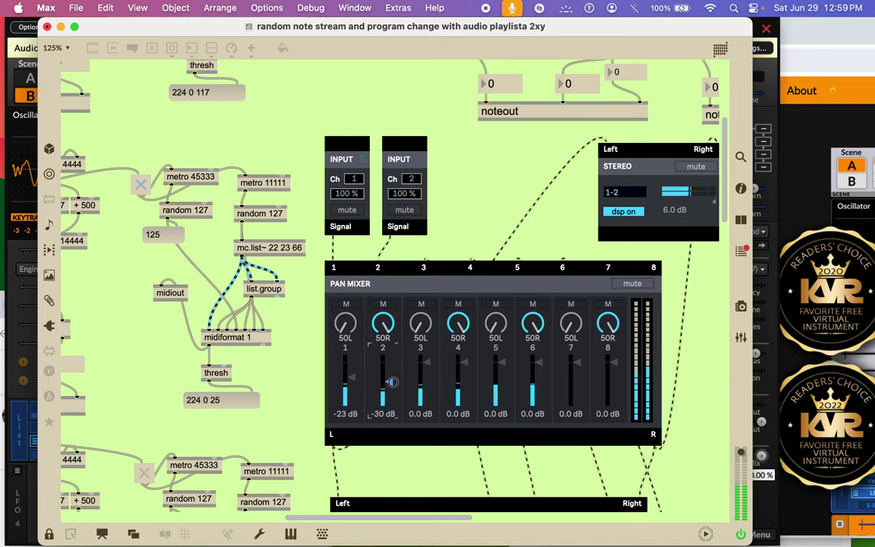
{"action": "left_click", "coordinate": [346, 414]}
{"action": "type", "text": "3"}
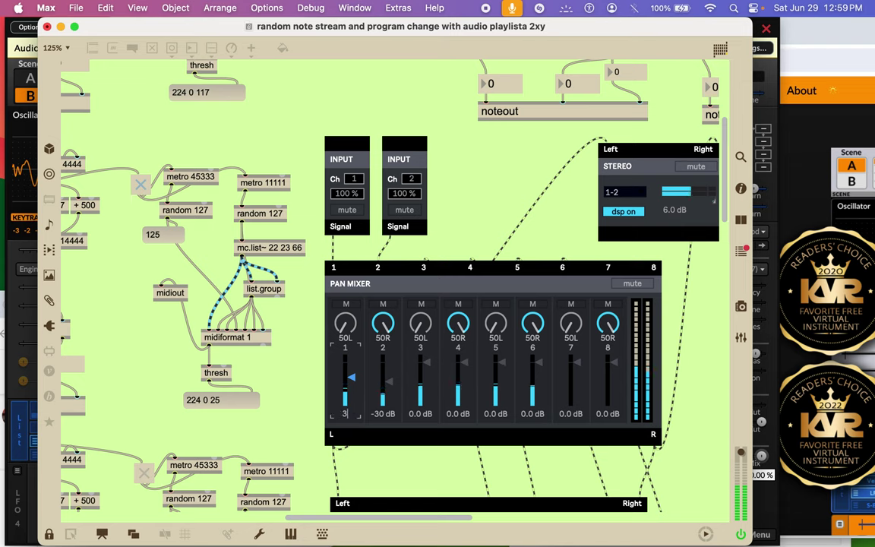
{"action": "type", "text": "0"}
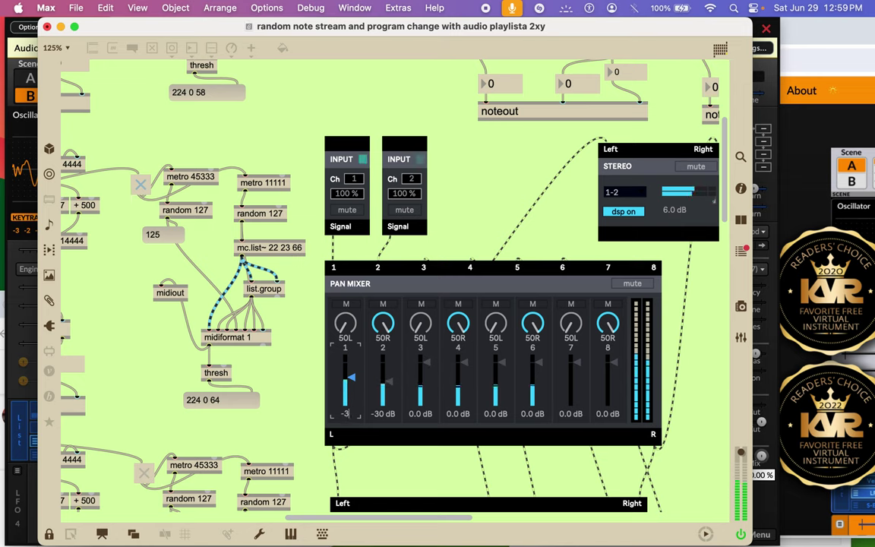
{"action": "type", "text": "0"}
{"action": "key", "text": "Return"}
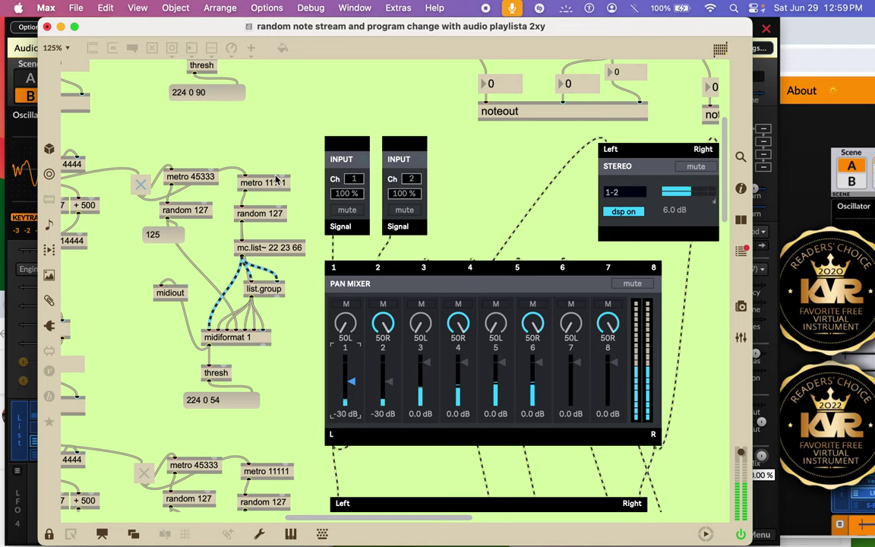
Move the patcher window aside, switch to Surge XT and check the output device in its Audio/MIDI settings.
{"action": "left_click_drag", "start_coordinate": [170, 28], "coordinate": [277, 28]}
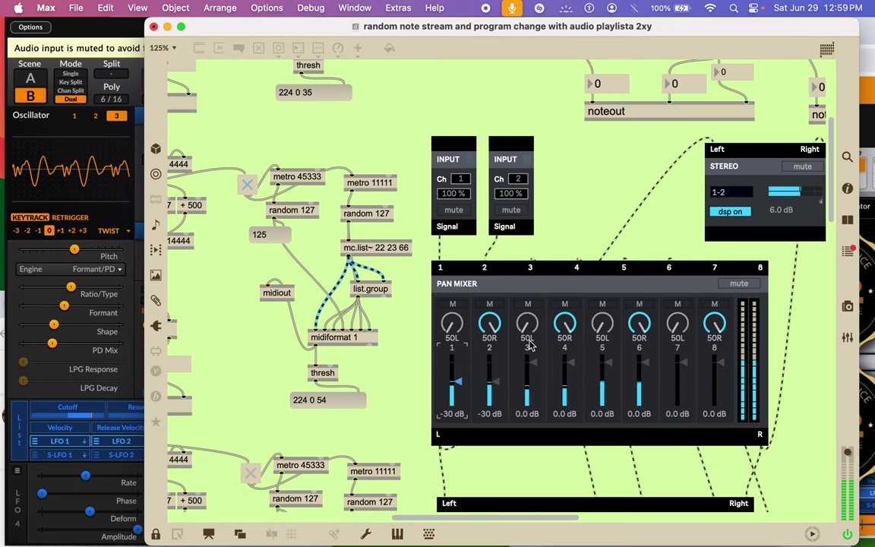
{"action": "scroll", "coordinate": [530, 346], "scroll_direction": "down", "scroll_amount": 3}
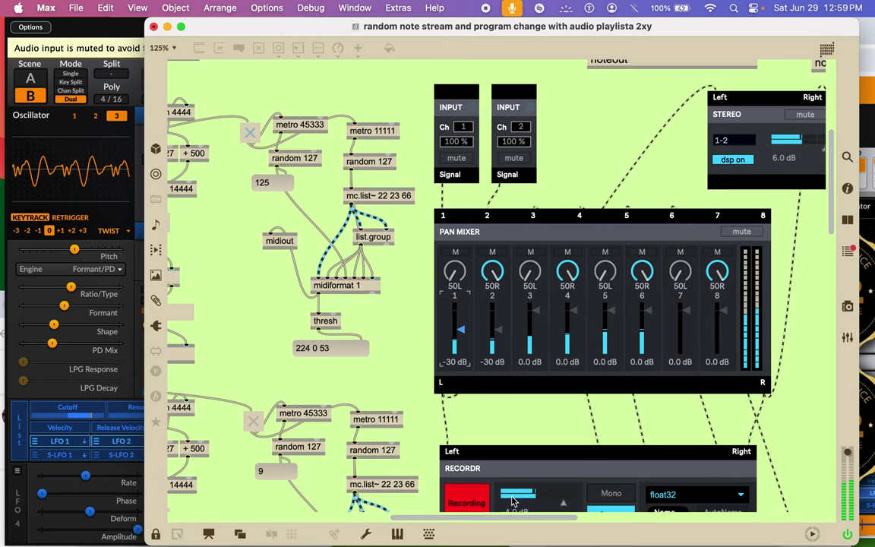
{"action": "left_click", "coordinate": [98, 34]}
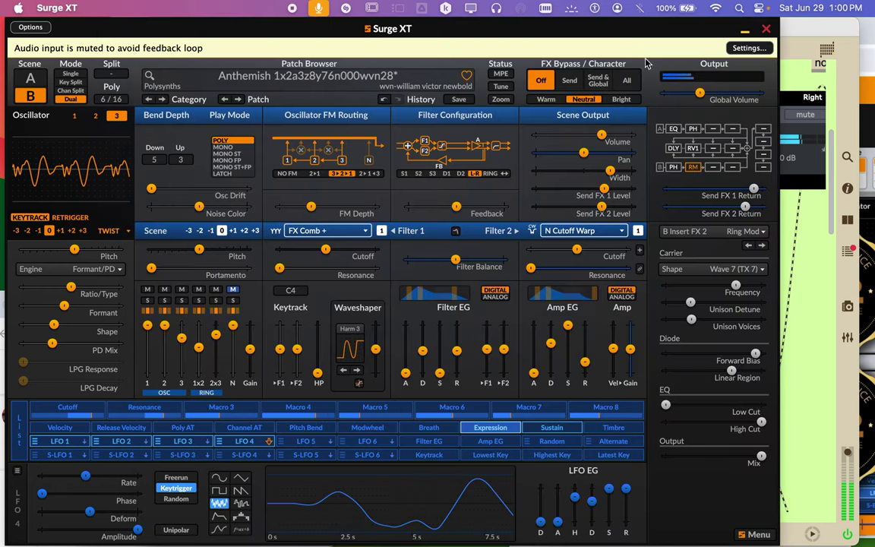
{"action": "left_click", "coordinate": [40, 31]}
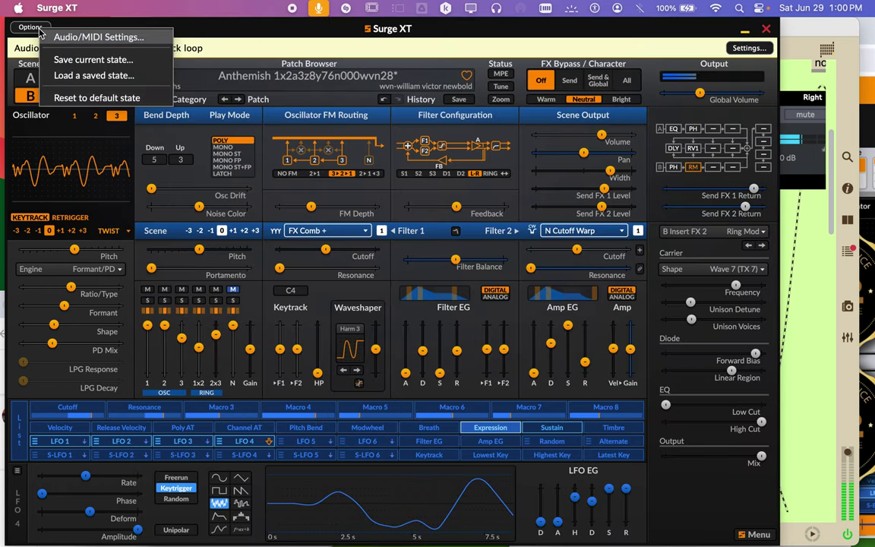
{"action": "left_click", "coordinate": [56, 37]}
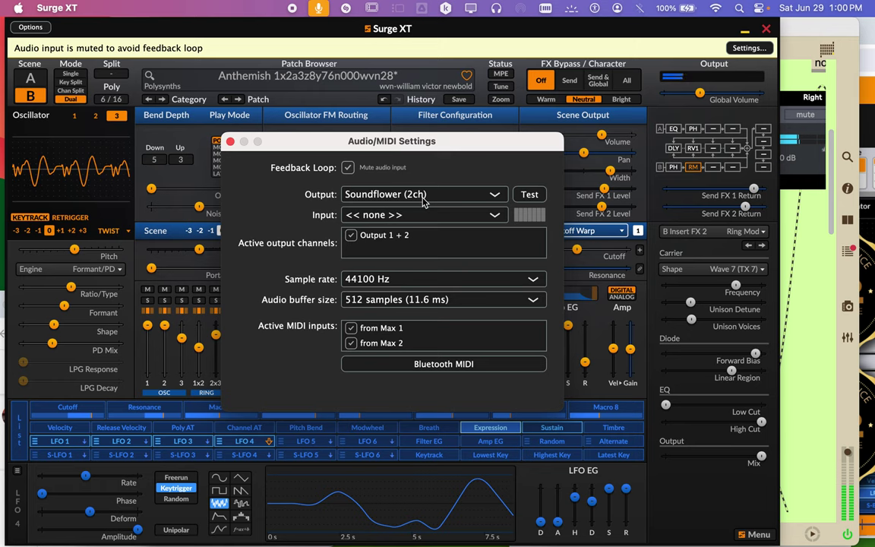
Switch to Max and check the input and output devices in Audio Status.
{"action": "left_click", "coordinate": [814, 242]}
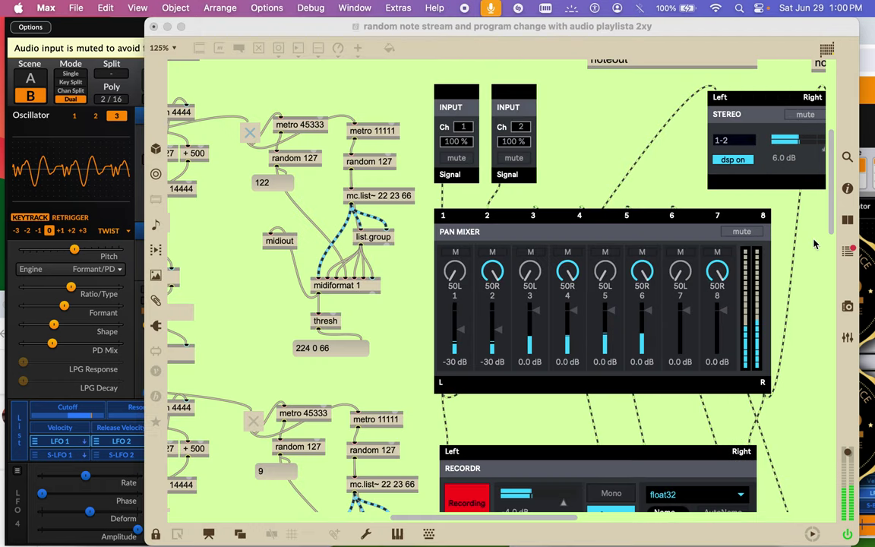
{"action": "left_click", "coordinate": [266, 7]}
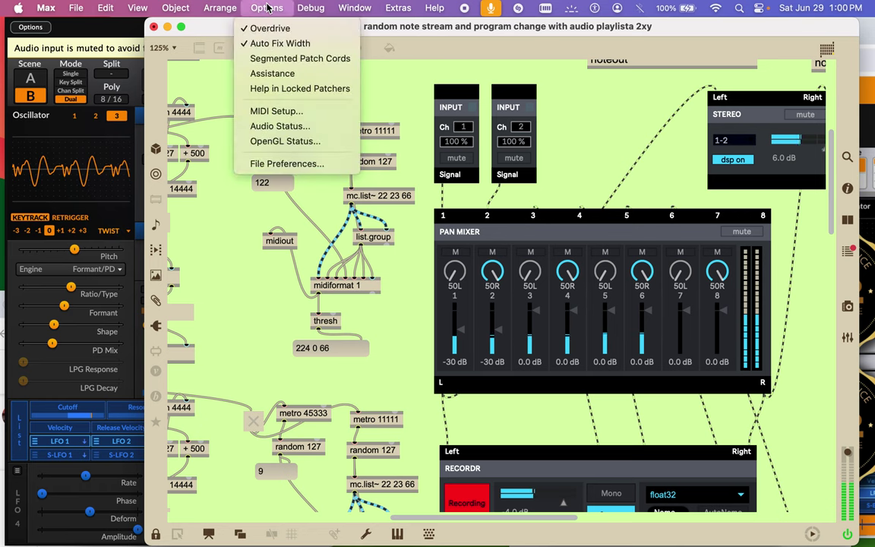
{"action": "left_click", "coordinate": [274, 128]}
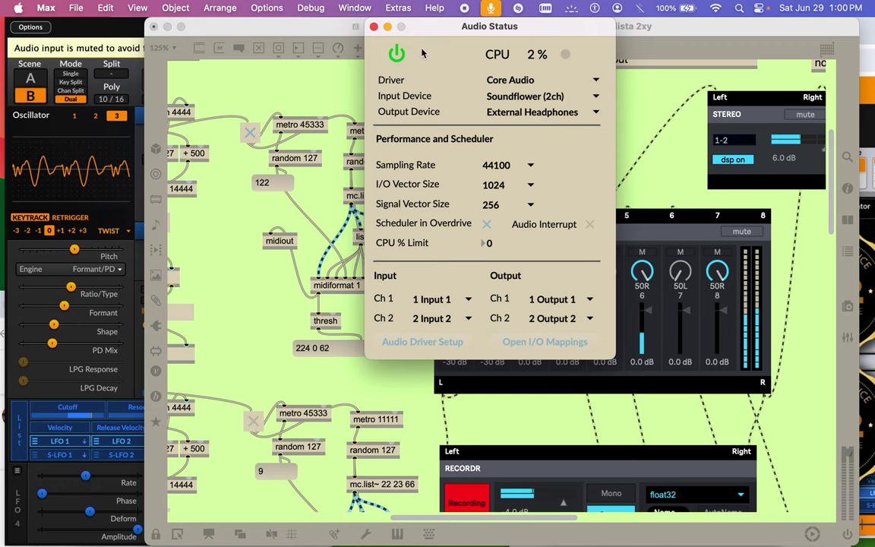
{"action": "left_click", "coordinate": [374, 28]}
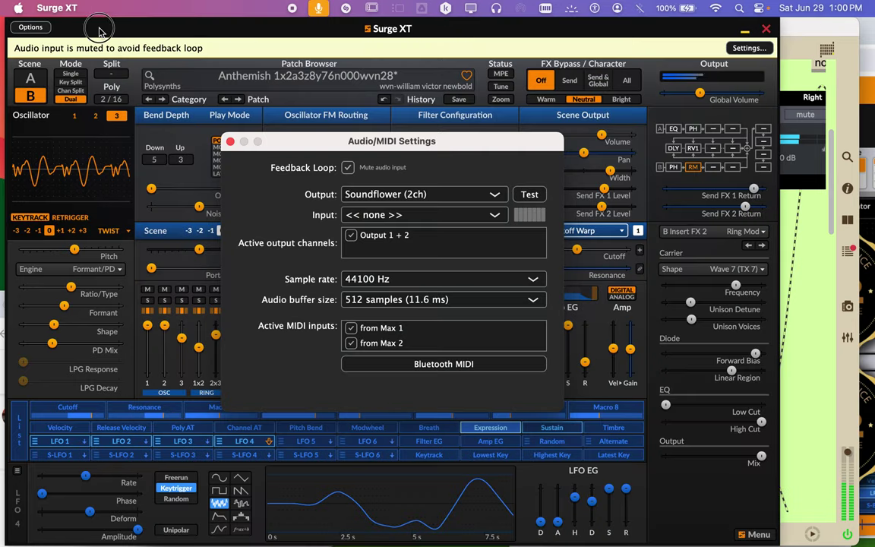
Switch back to Surge XT, look over the available audio input devices and close the Audio/MIDI settings.
{"action": "left_click", "coordinate": [91, 29]}
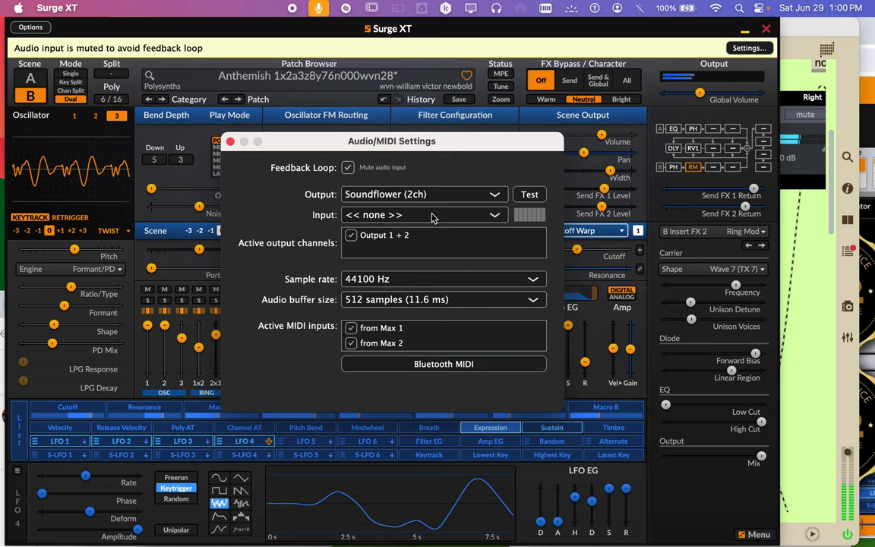
{"action": "left_click", "coordinate": [492, 217]}
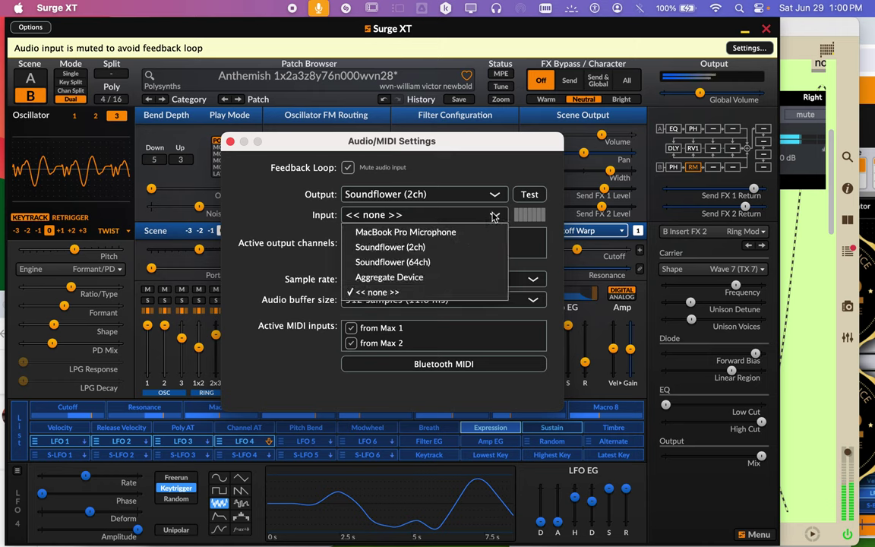
{"action": "left_click", "coordinate": [493, 217]}
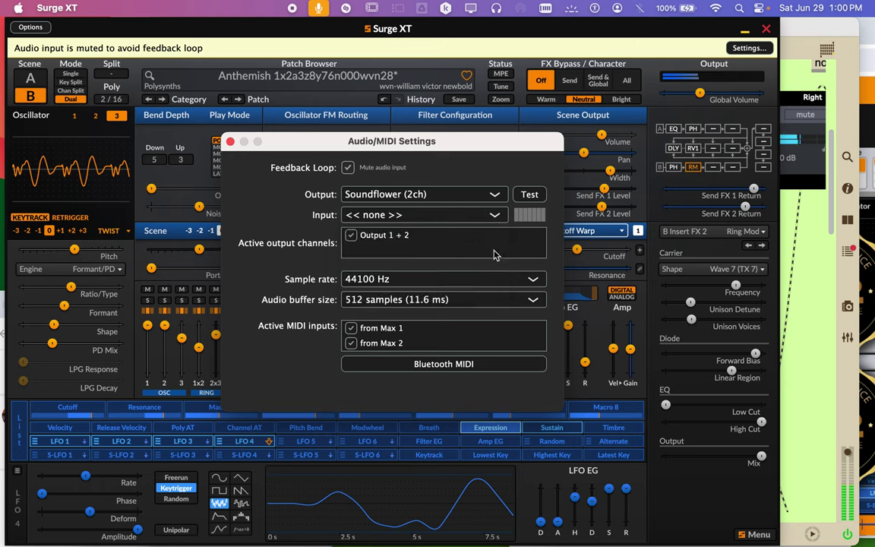
{"action": "left_click", "coordinate": [231, 141]}
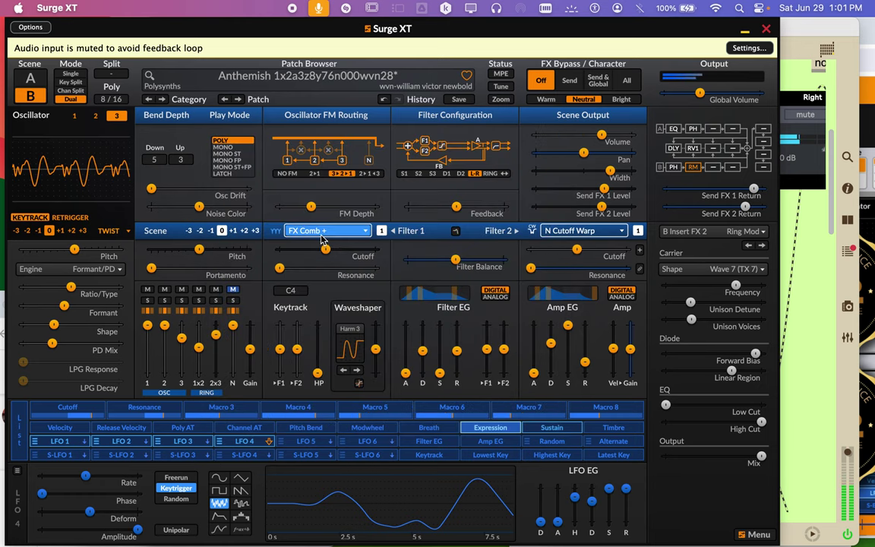
Set the oscillator FM routing to 2>1<3 with an FM Depth of about 6.5 dB and slightly raise the Global Volume.
{"action": "left_click", "coordinate": [367, 174]}
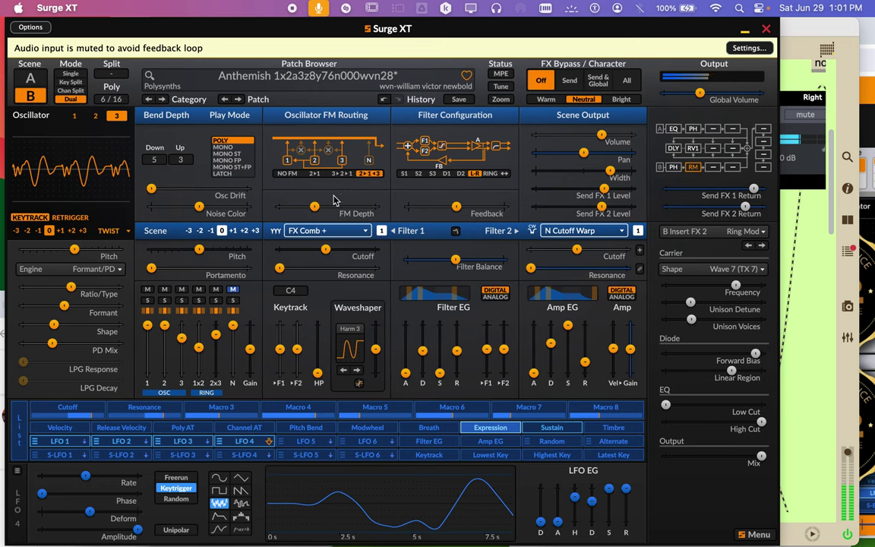
{"action": "left_click_drag", "start_coordinate": [314, 206], "coordinate": [352, 207]}
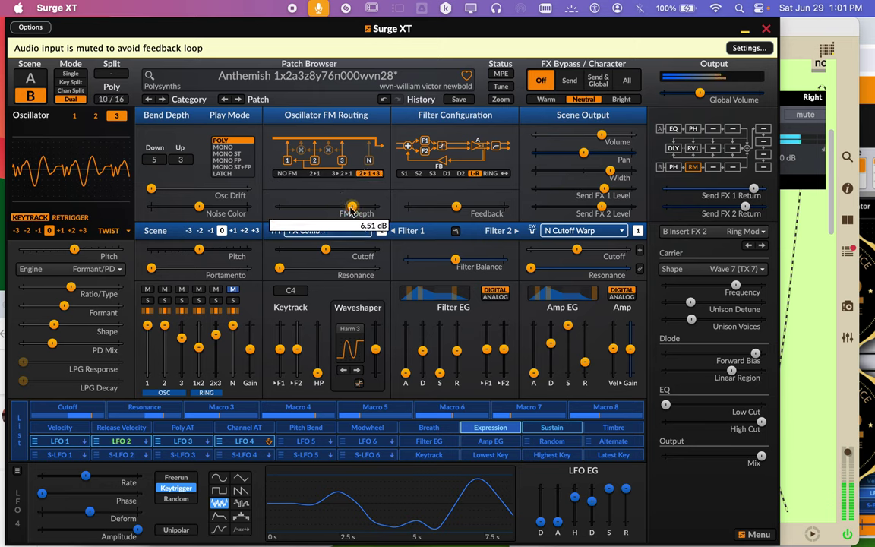
{"action": "left_click_drag", "start_coordinate": [701, 97], "coordinate": [704, 98]}
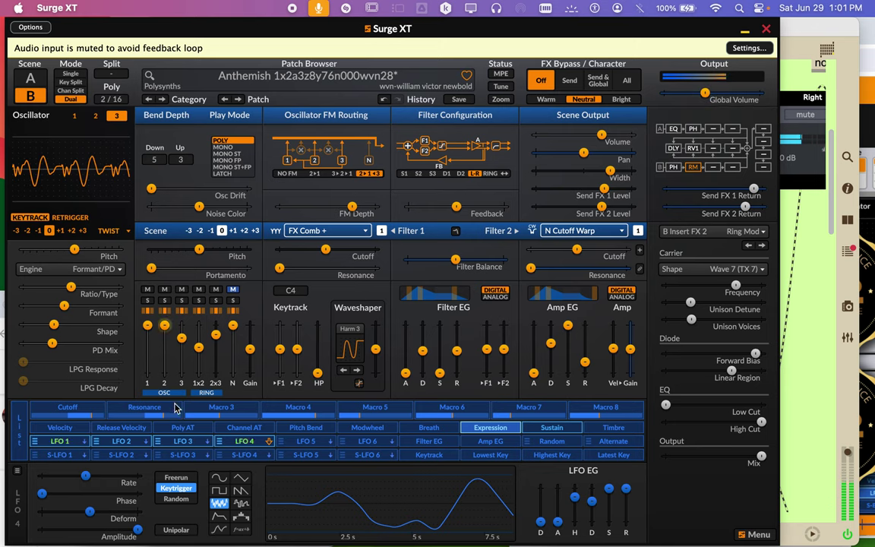
Lower the rate of LFO 3 to about 0.168 Hz.
{"action": "left_click", "coordinate": [181, 443]}
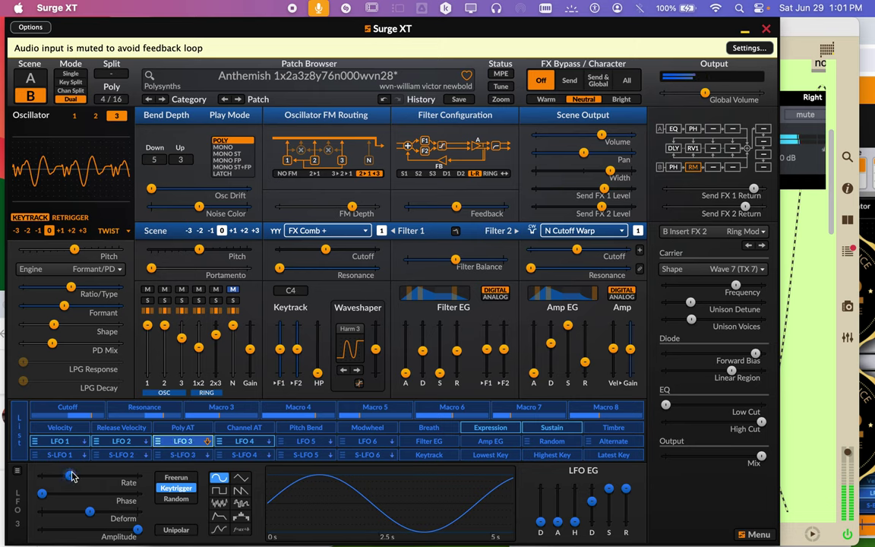
{"action": "mouse_move", "coordinate": [60, 468]}
{"action": "left_click_drag", "start_coordinate": [59, 469], "coordinate": [47, 467]}
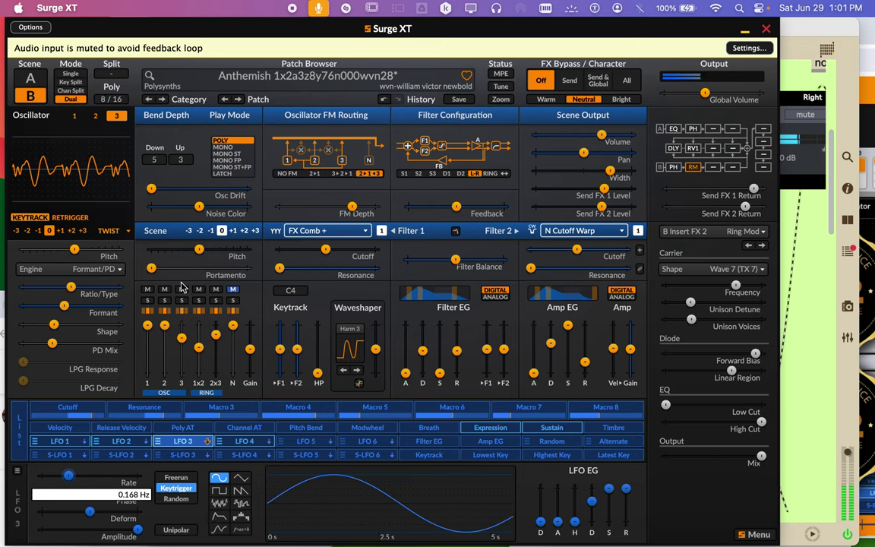
Change oscillator 2 to the Twist type with the Waveshaper engine.
{"action": "left_click", "coordinate": [95, 115]}
{"action": "left_click", "coordinate": [109, 230]}
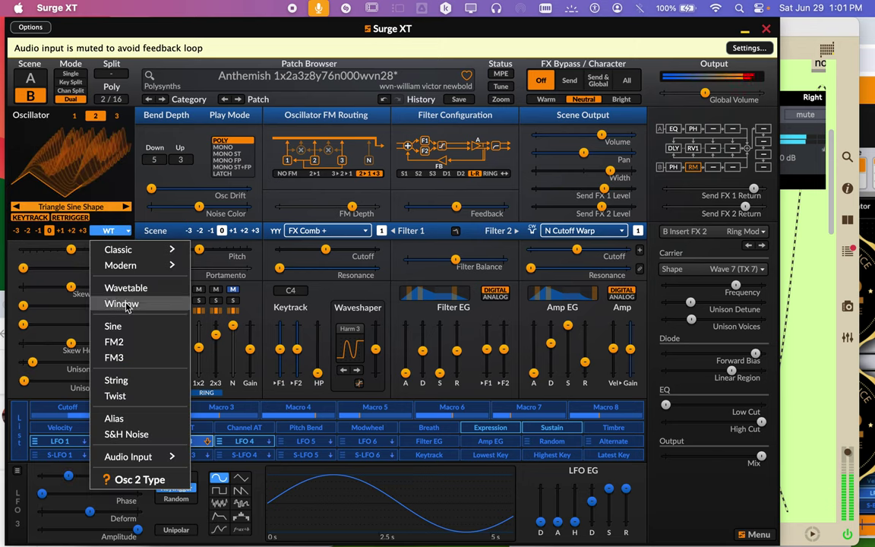
{"action": "left_click", "coordinate": [132, 395]}
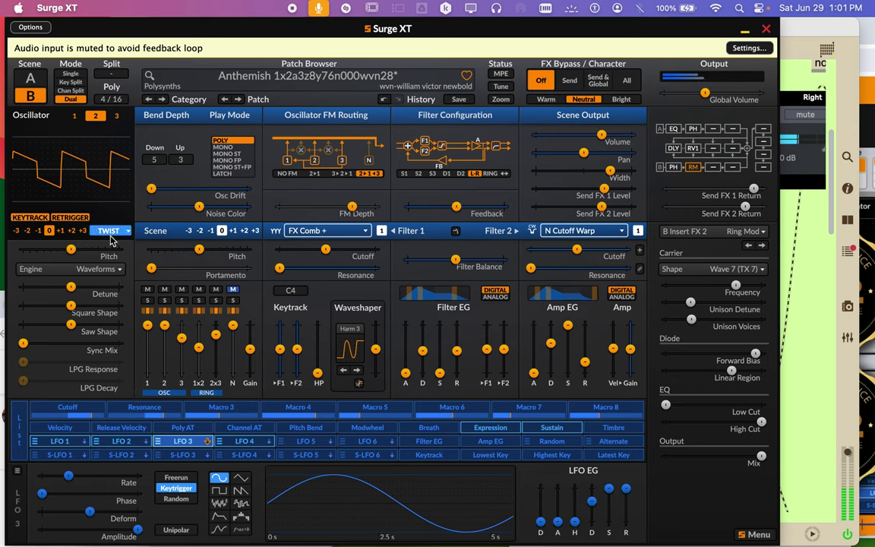
{"action": "left_click", "coordinate": [112, 270]}
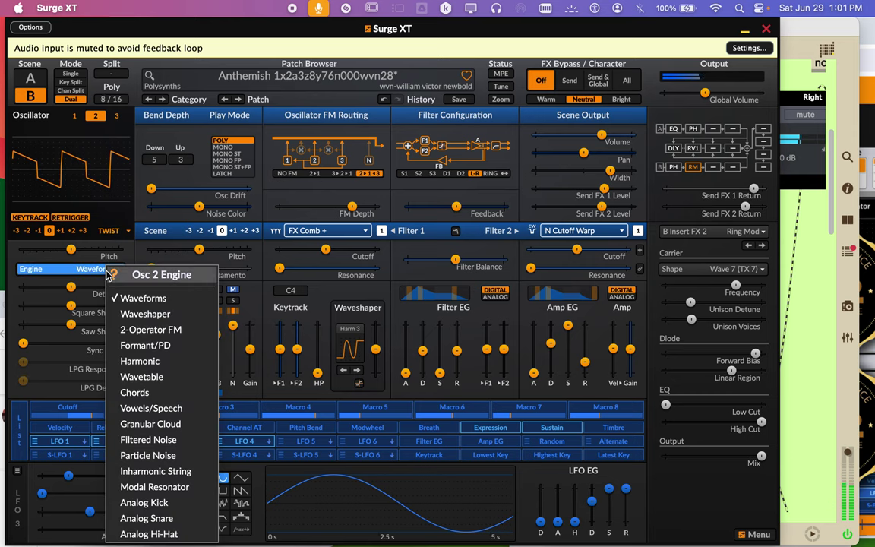
{"action": "left_click", "coordinate": [146, 314]}
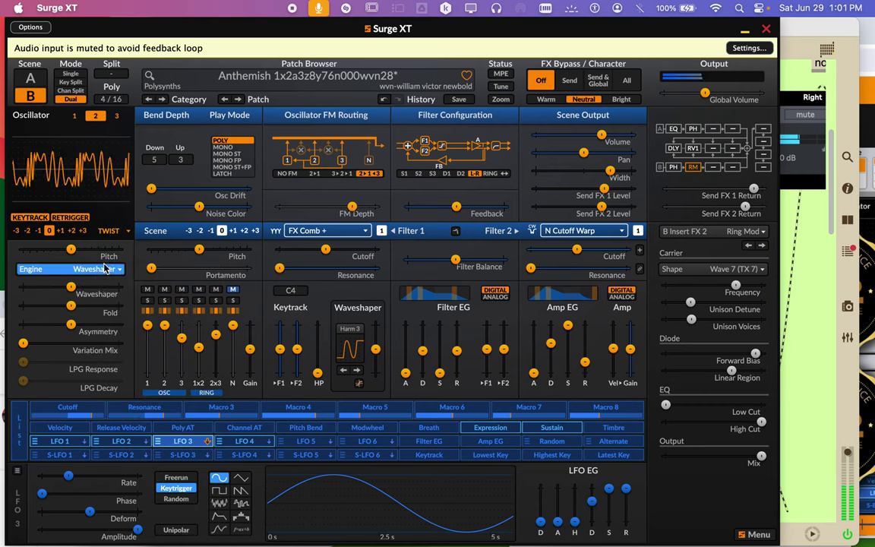
Shape oscillator 2 with a slightly higher Pitch, a slightly lower Waveshaper amount and a higher Variation Mix.
{"action": "left_click_drag", "start_coordinate": [71, 250], "coordinate": [119, 250]}
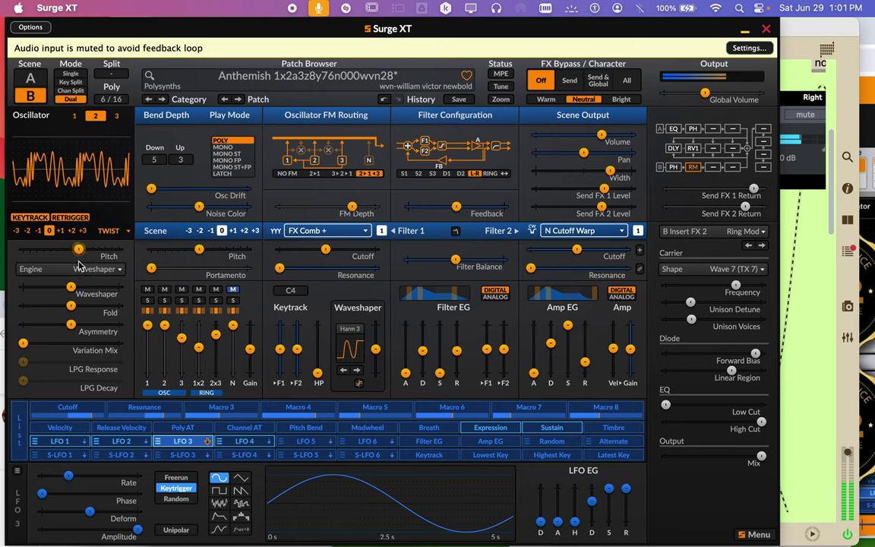
{"action": "left_click_drag", "start_coordinate": [71, 286], "coordinate": [180, 306]}
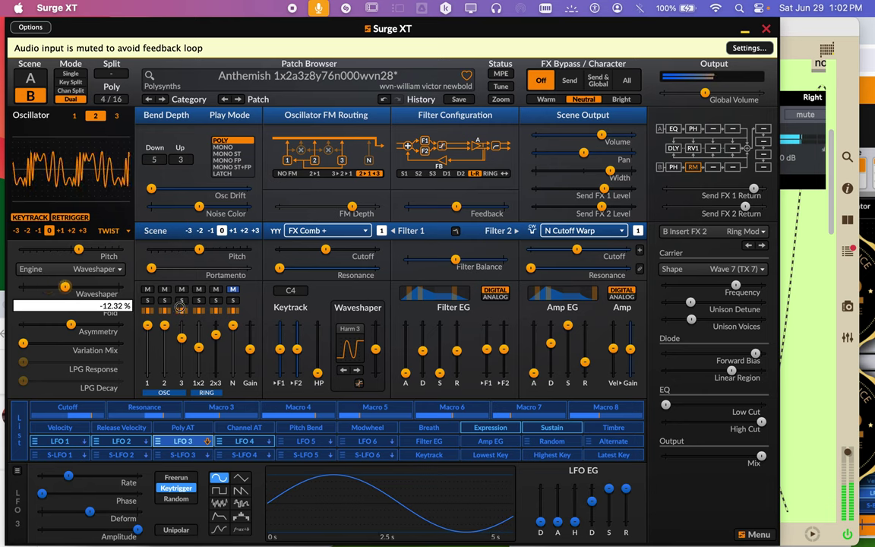
{"action": "left_click_drag", "start_coordinate": [65, 288], "coordinate": [63, 288]}
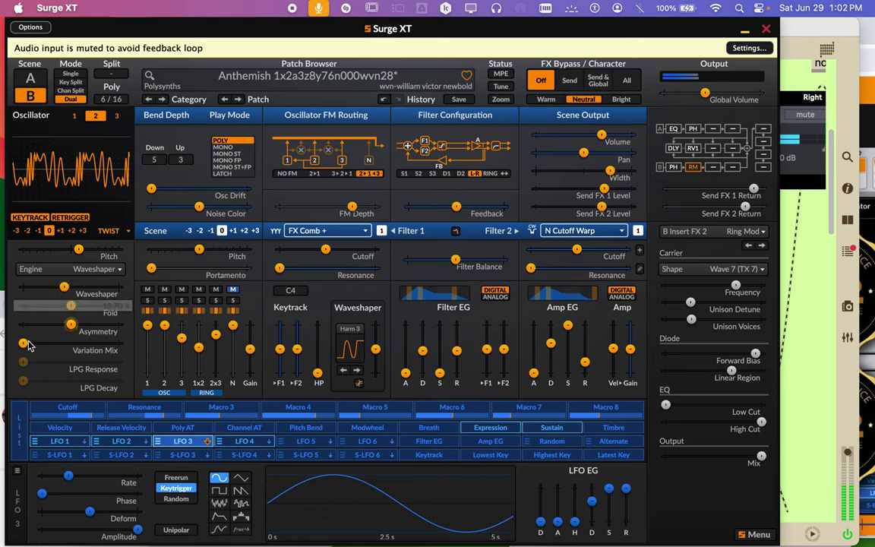
{"action": "left_click_drag", "start_coordinate": [27, 344], "coordinate": [65, 348]}
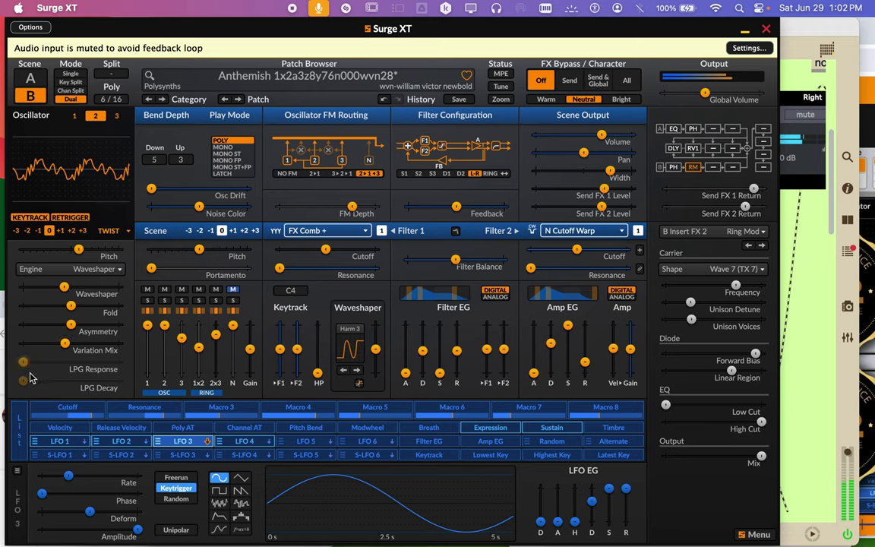
Try different LPG Response and LPG Decay settings on oscillator 2.
{"action": "left_click_drag", "start_coordinate": [29, 368], "coordinate": [44, 384]}
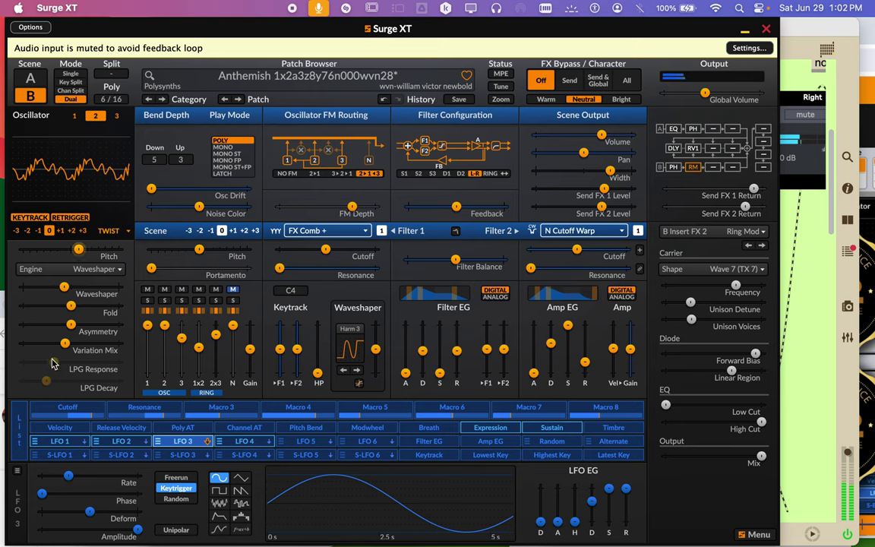
{"action": "left_click_drag", "start_coordinate": [55, 369], "coordinate": [23, 386]}
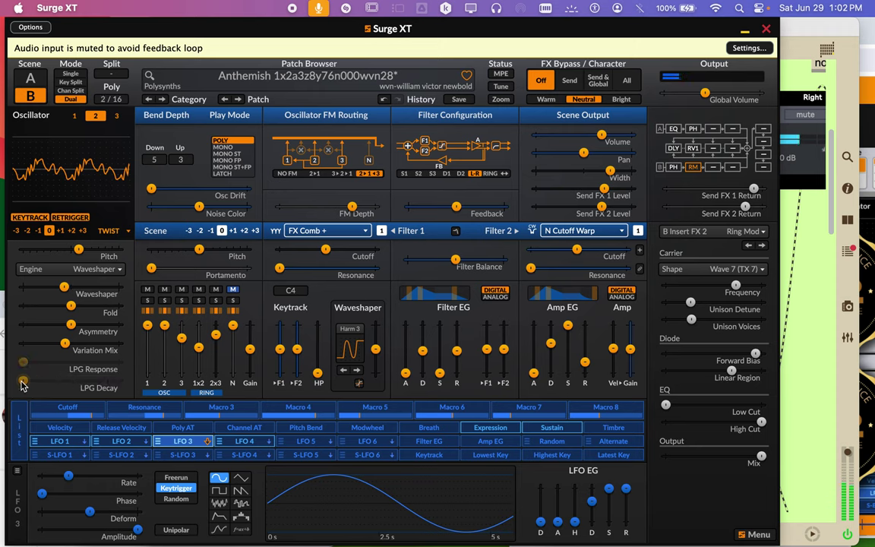
Shape oscillator 2 of scene B with a slightly lower Asymmetry, a slightly higher Fold and a lower Pitch.
{"action": "left_click_drag", "start_coordinate": [72, 326], "coordinate": [64, 327]}
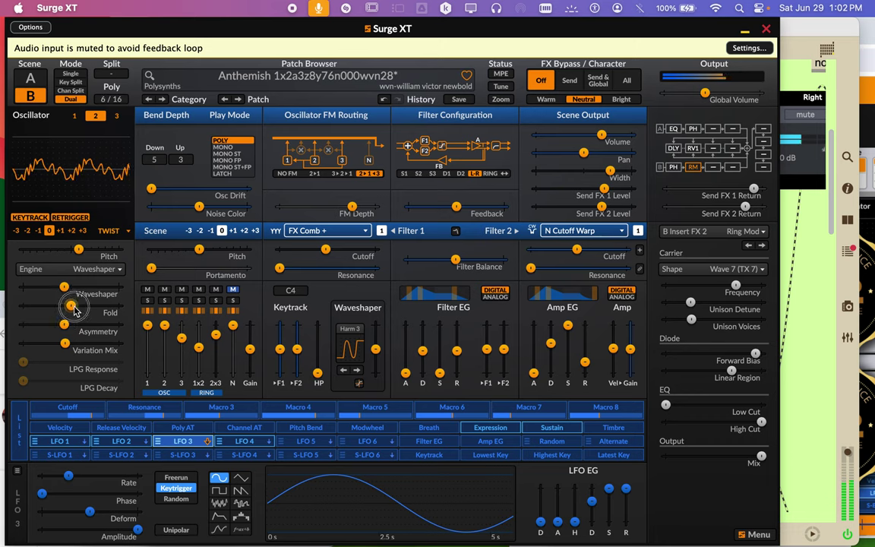
{"action": "left_click_drag", "start_coordinate": [71, 307], "coordinate": [98, 308]}
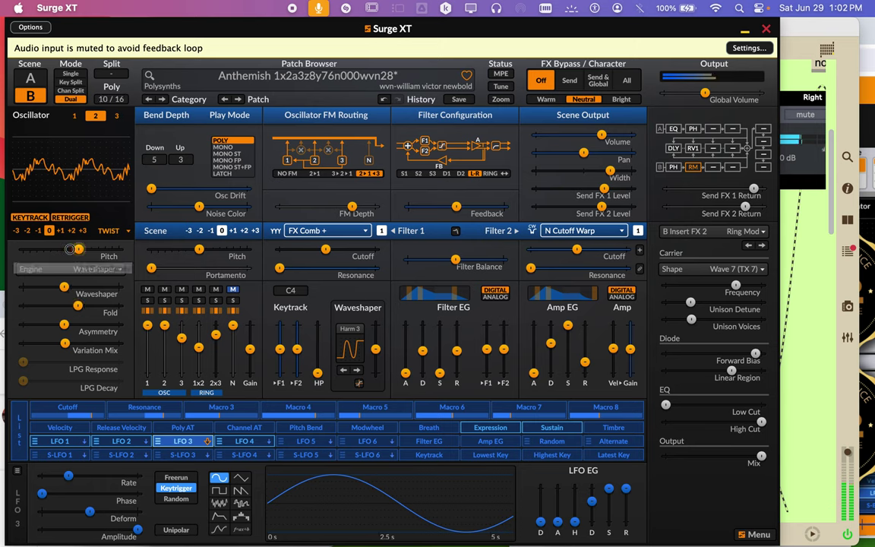
{"action": "left_click_drag", "start_coordinate": [79, 250], "coordinate": [41, 251]}
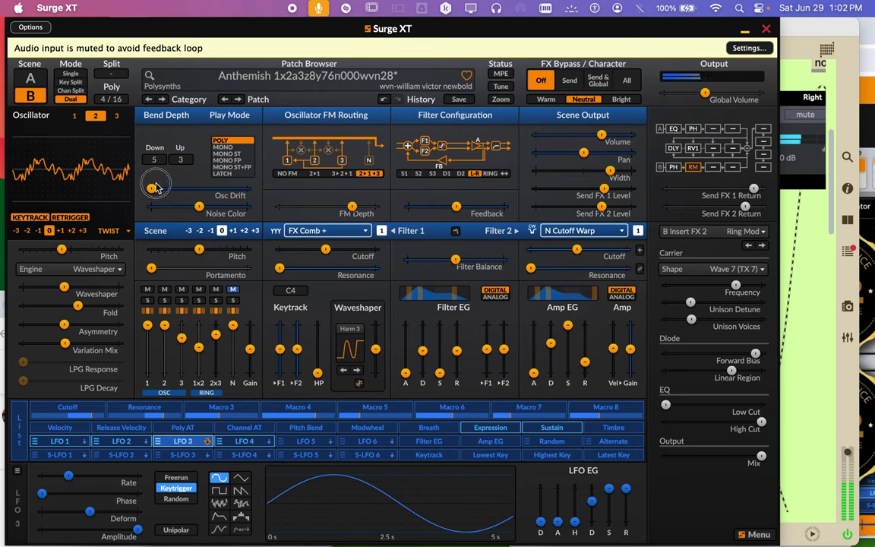
Raise Osc Drift and slightly raise Noise Color in scene B, and set the oscillator FM routing to 3>2>1.
{"action": "left_click_drag", "start_coordinate": [152, 187], "coordinate": [203, 206]}
{"action": "left_click", "coordinate": [343, 161]}
{"action": "left_click_drag", "start_coordinate": [582, 152], "coordinate": [574, 152]}
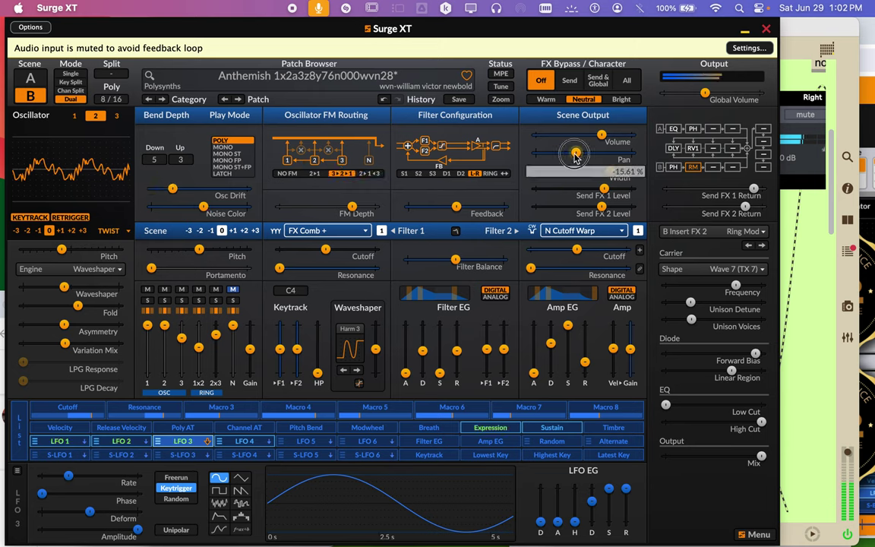
{"action": "double_click", "coordinate": [574, 153]}
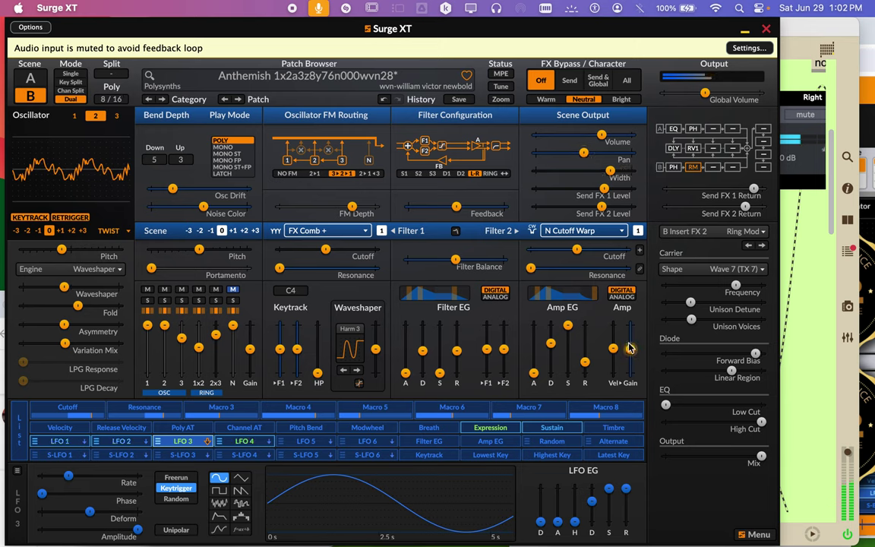
Raise the Amp Gain of scene B and slightly lengthen the Amp EG attack and decay.
{"action": "mouse_move", "coordinate": [630, 349]}
{"action": "left_mouse_down"}
{"action": "mouse_move", "coordinate": [629, 325]}
{"action": "mouse_move", "coordinate": [630, 338]}
{"action": "left_mouse_up"}
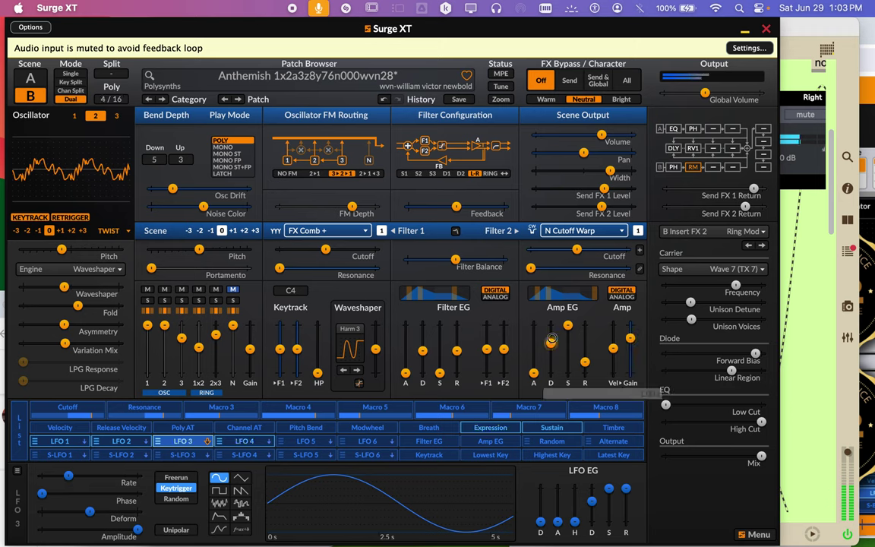
{"action": "mouse_move", "coordinate": [551, 343]}
{"action": "left_mouse_down"}
{"action": "mouse_move", "coordinate": [562, 308]}
{"action": "mouse_move", "coordinate": [560, 333]}
{"action": "left_mouse_up"}
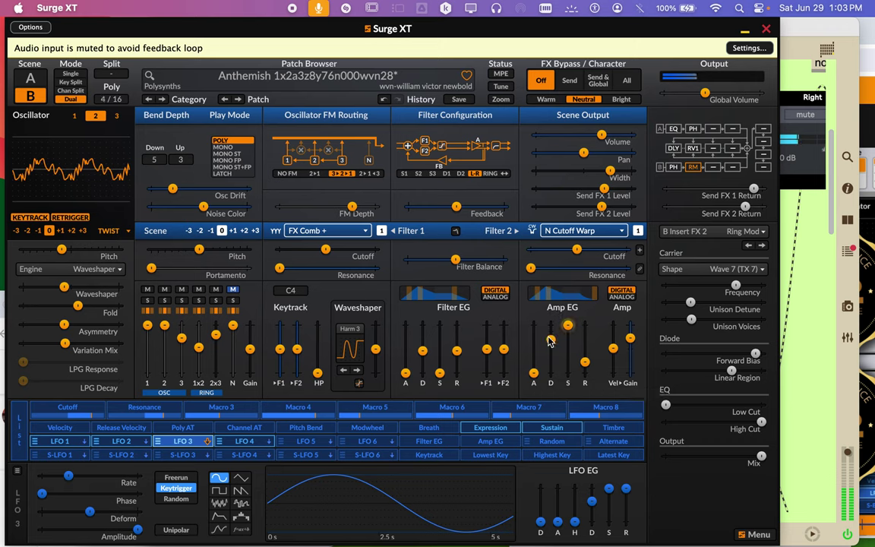
{"action": "left_click", "coordinate": [534, 373]}
{"action": "left_click_drag", "start_coordinate": [534, 372], "coordinate": [534, 365]}
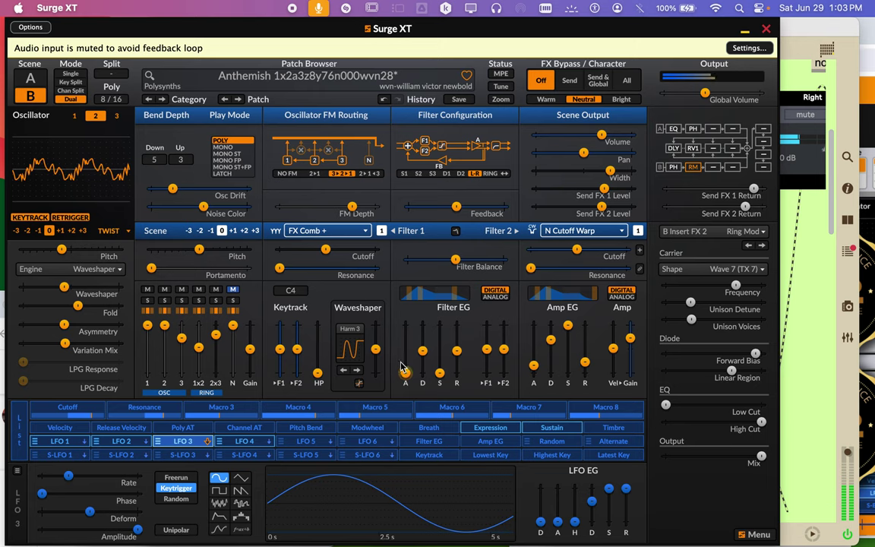
Lengthen the Filter EG attack and the Amp EG release slightly, and set the Filter EG sustain to about 60 %.
{"action": "left_click_drag", "start_coordinate": [404, 371], "coordinate": [440, 326]}
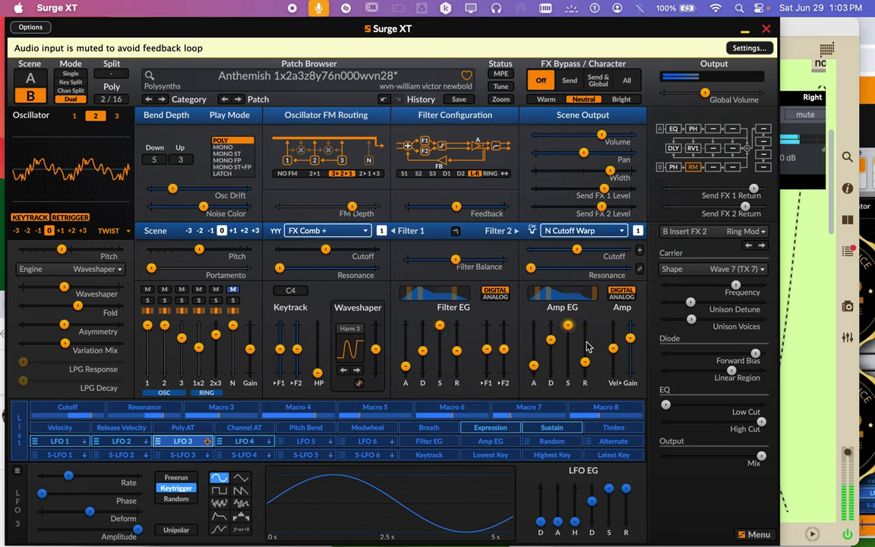
{"action": "scroll", "coordinate": [587, 347], "scroll_direction": "up", "scroll_amount": 3}
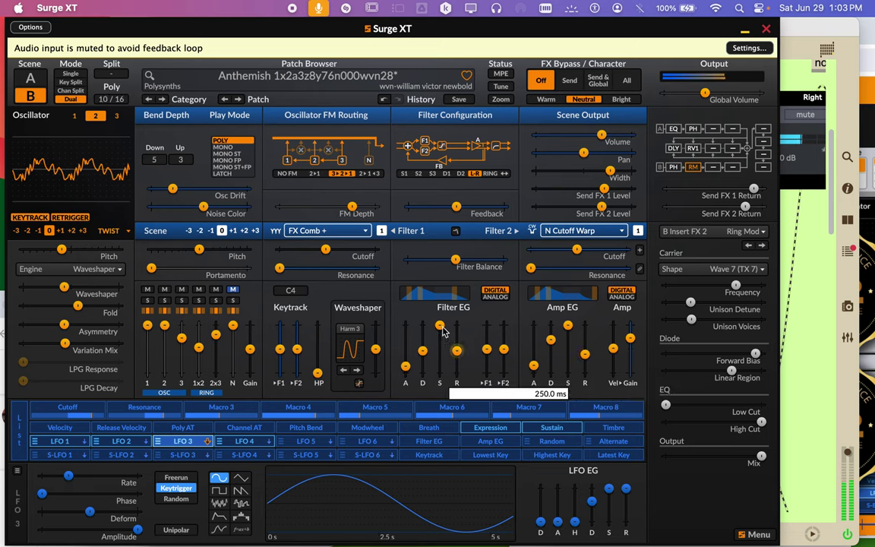
{"action": "mouse_move", "coordinate": [443, 327]}
{"action": "left_mouse_down"}
{"action": "mouse_move", "coordinate": [442, 366]}
{"action": "mouse_move", "coordinate": [438, 342]}
{"action": "left_mouse_up"}
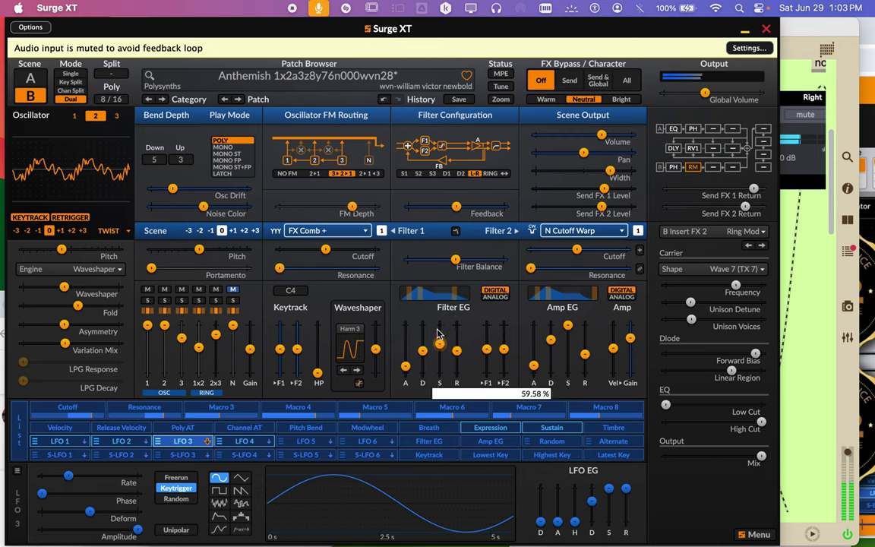
Switch the Filter EG and the Amp EG to Analog mode in both scene B and scene A.
{"action": "left_click", "coordinate": [498, 298]}
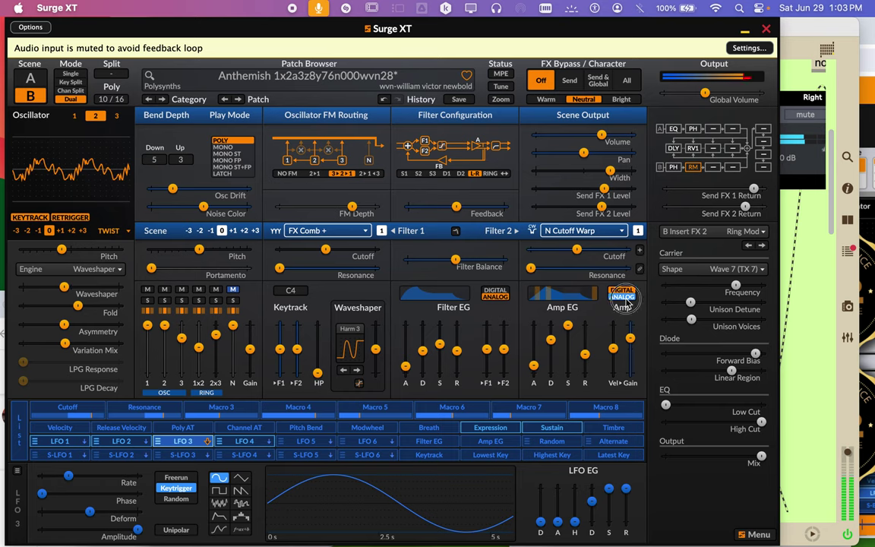
{"action": "left_click", "coordinate": [625, 300]}
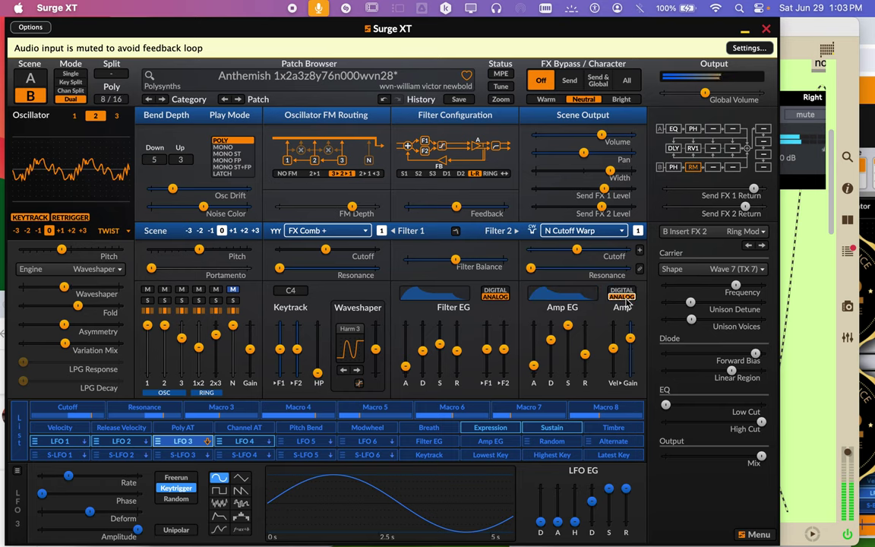
{"action": "left_click", "coordinate": [30, 78]}
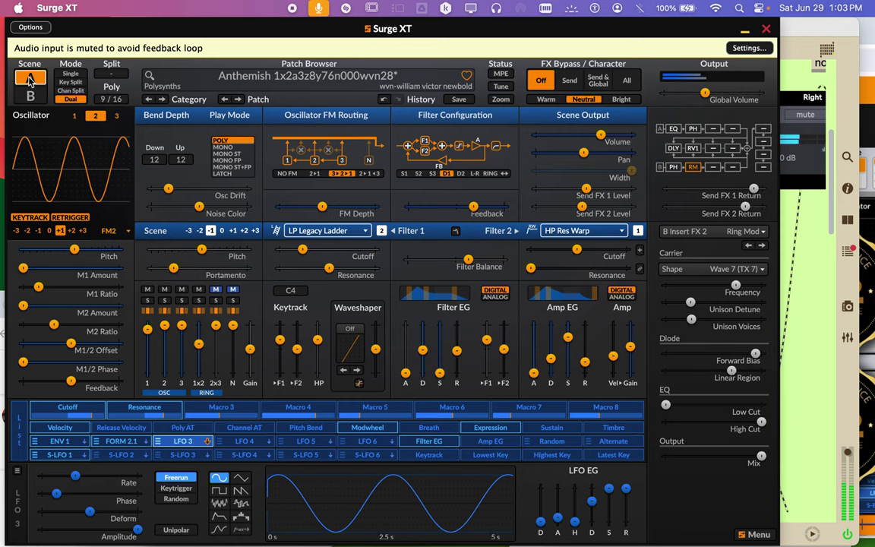
{"action": "left_click", "coordinate": [629, 298]}
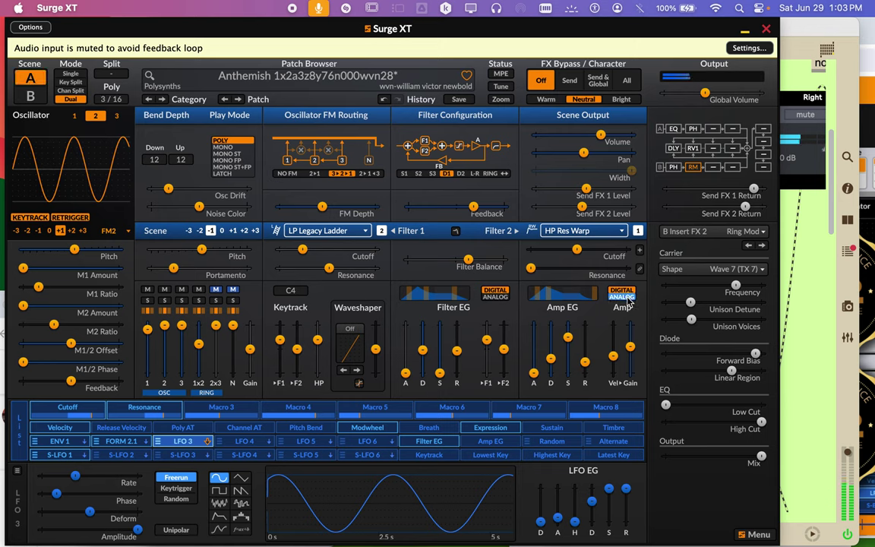
{"action": "left_click", "coordinate": [495, 295]}
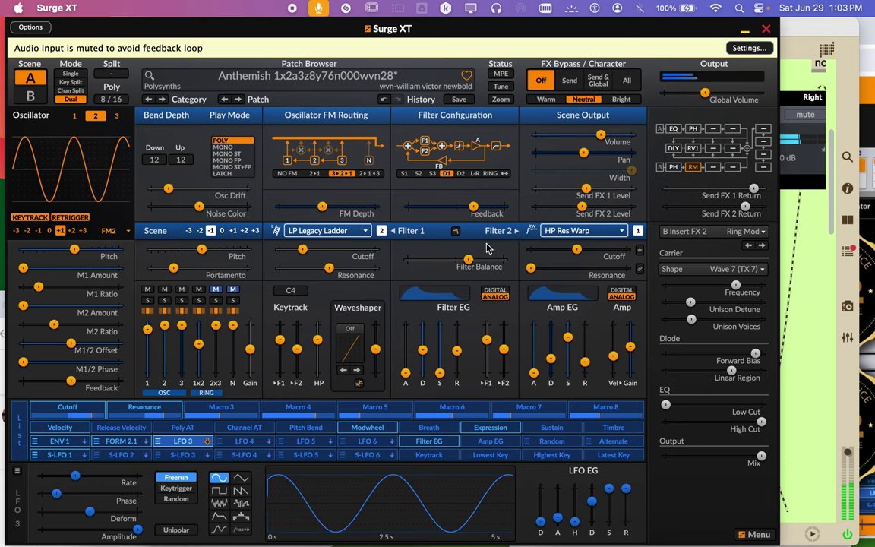
Load the Aliens2wvn patch from the FX category of the user patches.
{"action": "mouse_move", "coordinate": [481, 206]}
{"action": "mouse_move", "coordinate": [770, 427]}
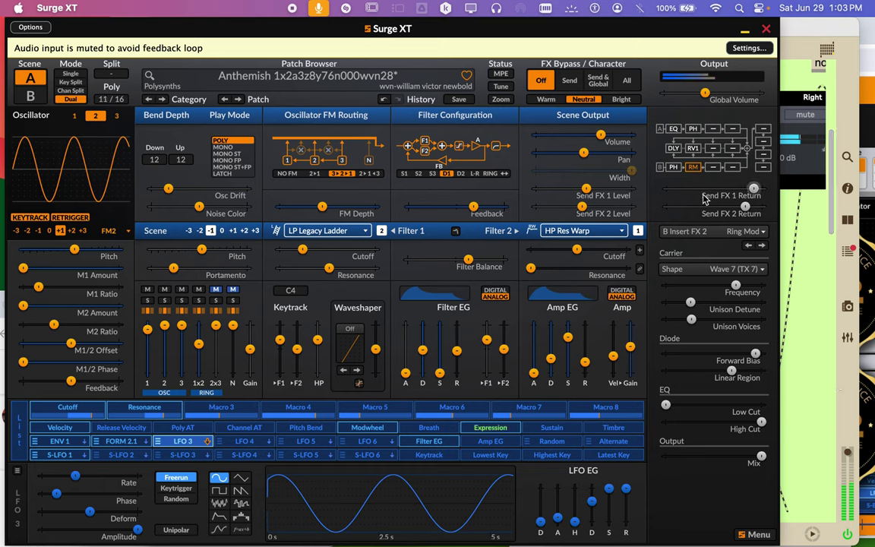
{"action": "left_click", "coordinate": [448, 79]}
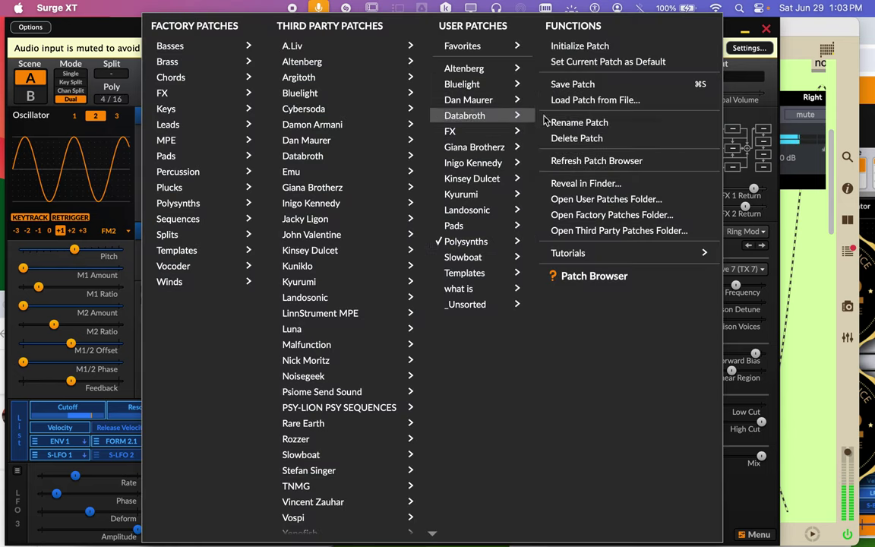
{"action": "mouse_move", "coordinate": [518, 132]}
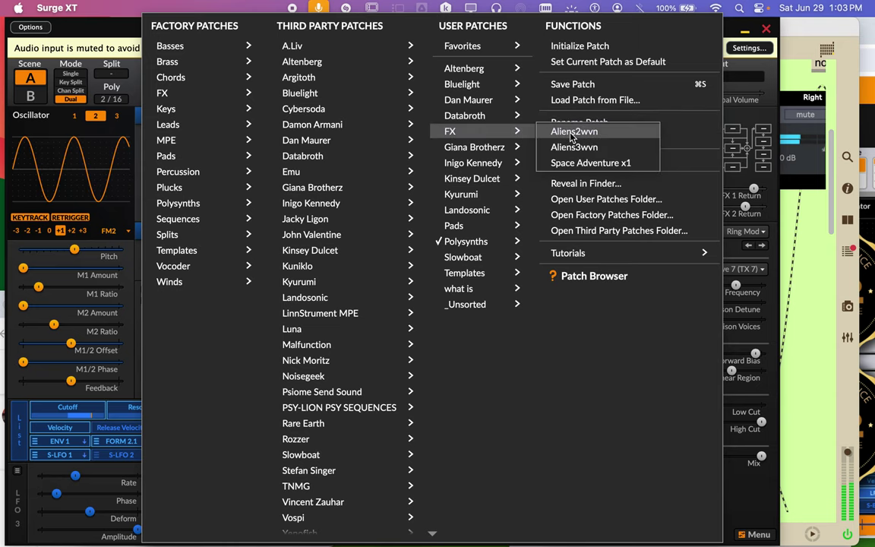
{"action": "left_click", "coordinate": [573, 133]}
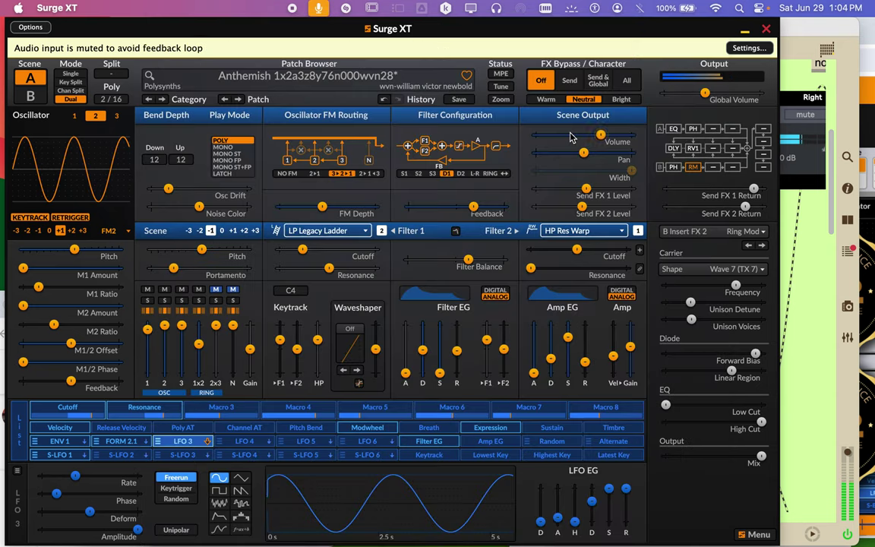
{"action": "mouse_move", "coordinate": [572, 136]}
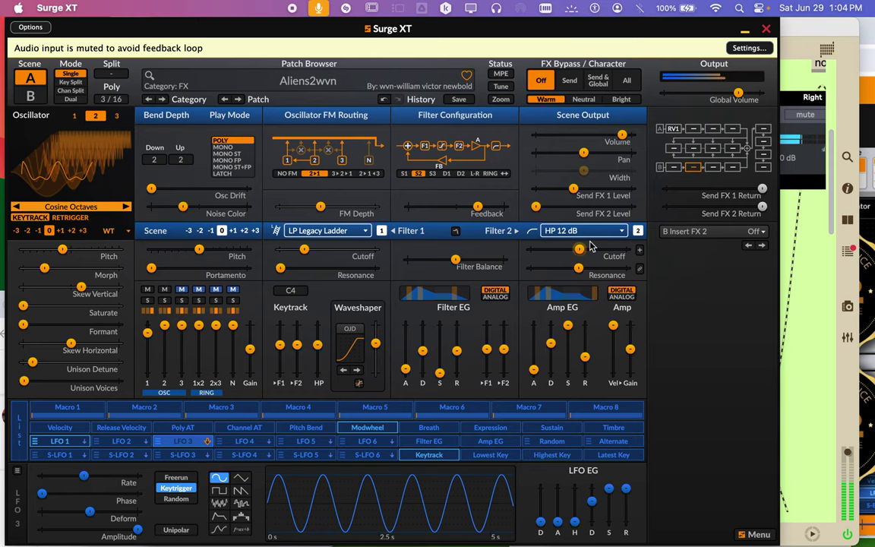
Switch to the Max patch and mute channels 3, 4, 5 and 6 of the Pan Mixer.
{"action": "mouse_move", "coordinate": [528, 25]}
{"action": "left_mouse_down"}
{"action": "mouse_move", "coordinate": [554, 25]}
{"action": "mouse_move", "coordinate": [511, 21]}
{"action": "mouse_move", "coordinate": [528, 18]}
{"action": "mouse_move", "coordinate": [521, 16]}
{"action": "left_mouse_up"}
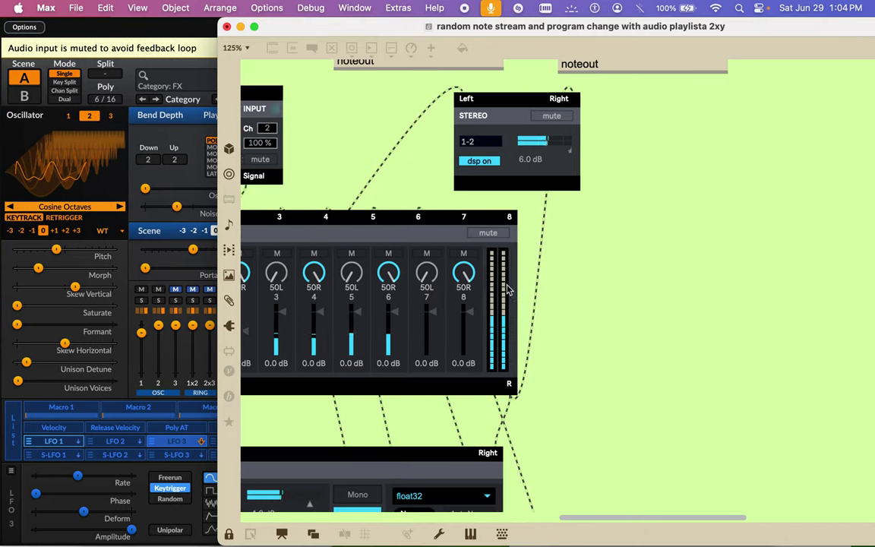
{"action": "scroll", "coordinate": [507, 289], "scroll_direction": "left", "scroll_amount": 5}
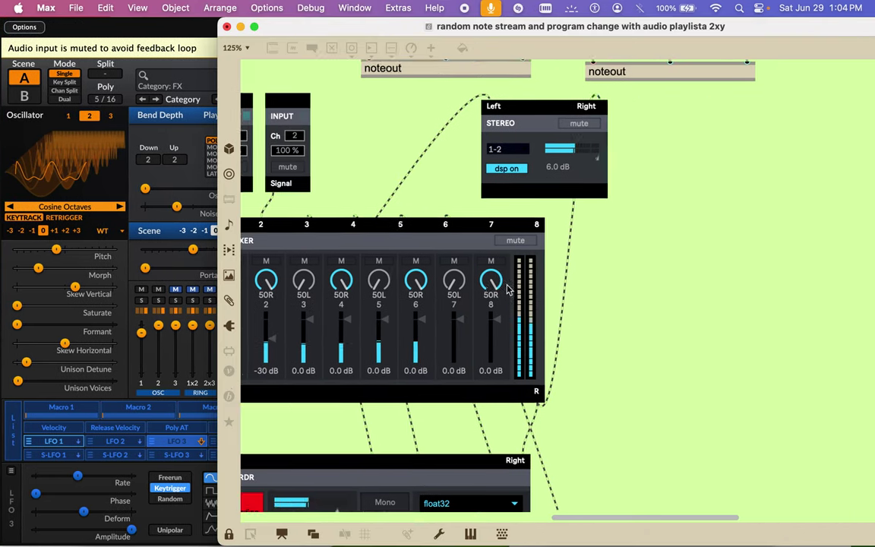
{"action": "scroll", "coordinate": [507, 289], "scroll_direction": "up", "scroll_amount": 1}
{"action": "scroll", "coordinate": [508, 289], "scroll_direction": "up", "scroll_amount": 1}
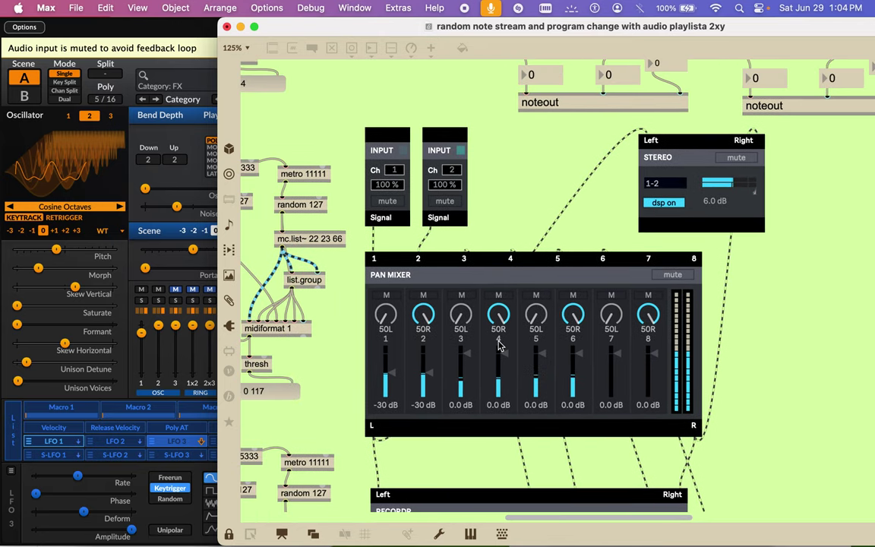
{"action": "left_click", "coordinate": [463, 297]}
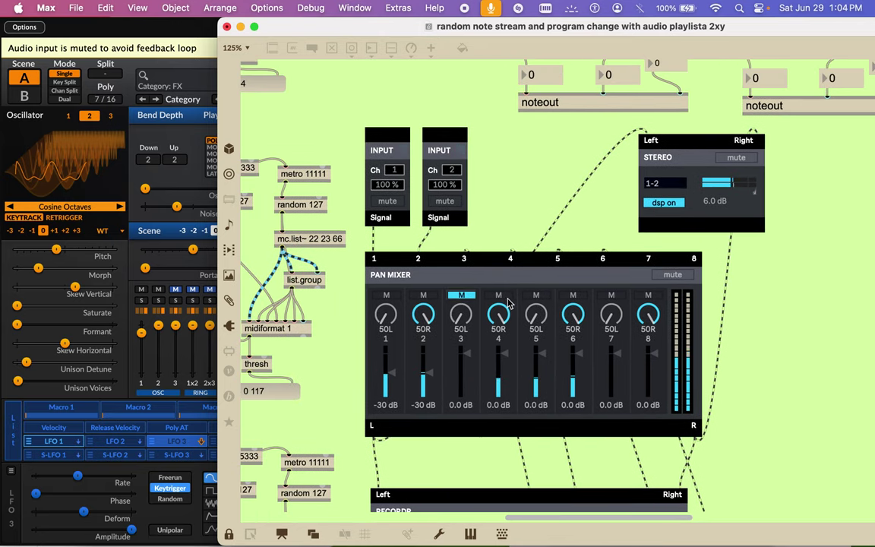
{"action": "left_click", "coordinate": [502, 295]}
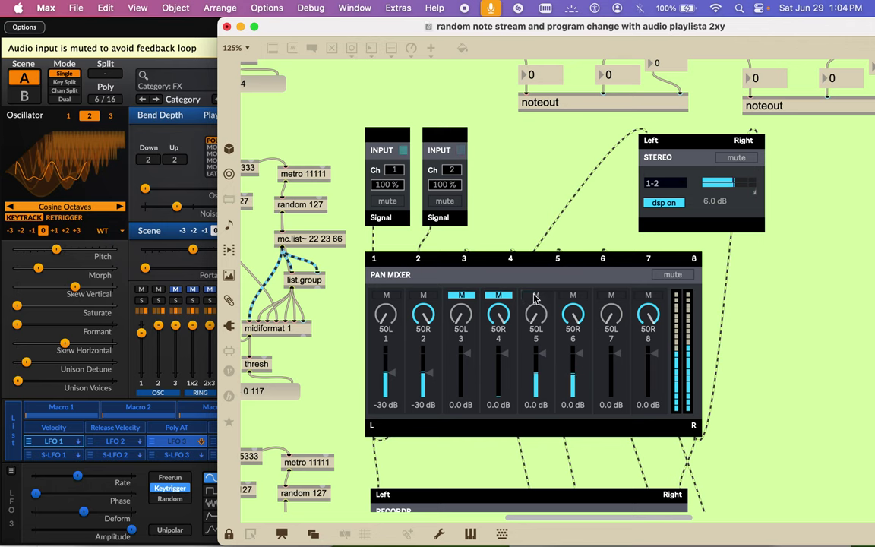
{"action": "left_click", "coordinate": [536, 296]}
{"action": "left_click", "coordinate": [573, 296]}
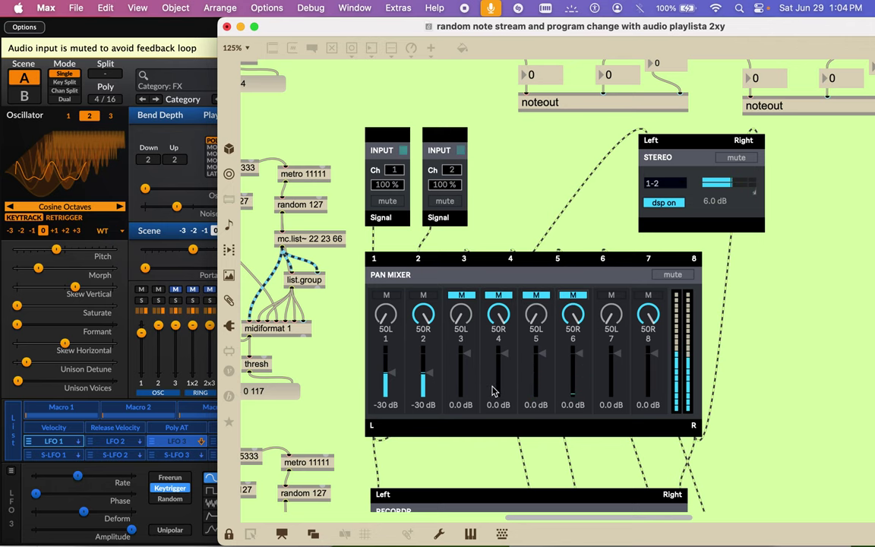
Raise the level of the RECORDR module to 6.0 dB.
{"action": "scroll", "coordinate": [494, 389], "scroll_direction": "down", "scroll_amount": 5}
{"action": "scroll", "coordinate": [493, 389], "scroll_direction": "left", "scroll_amount": 2}
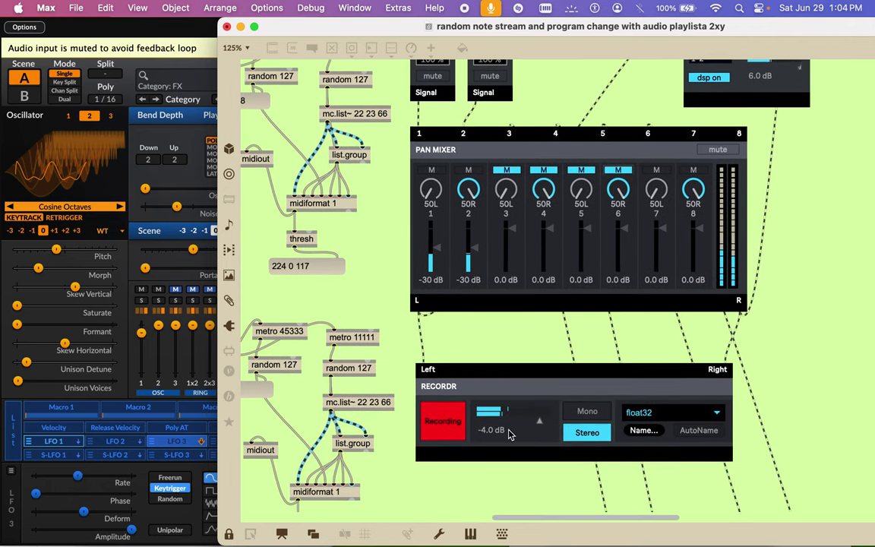
{"action": "scroll", "coordinate": [562, 430], "scroll_direction": "right", "scroll_amount": 2}
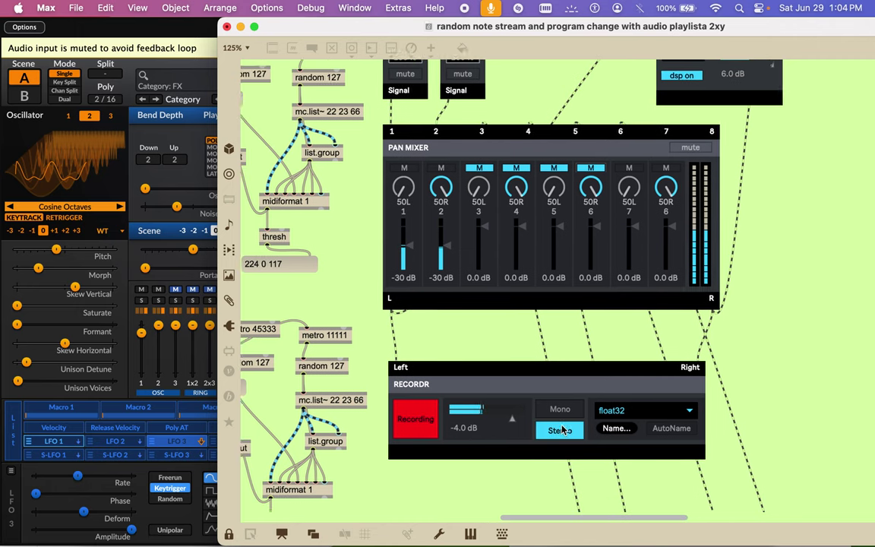
{"action": "scroll", "coordinate": [562, 430], "scroll_direction": "right", "scroll_amount": 3}
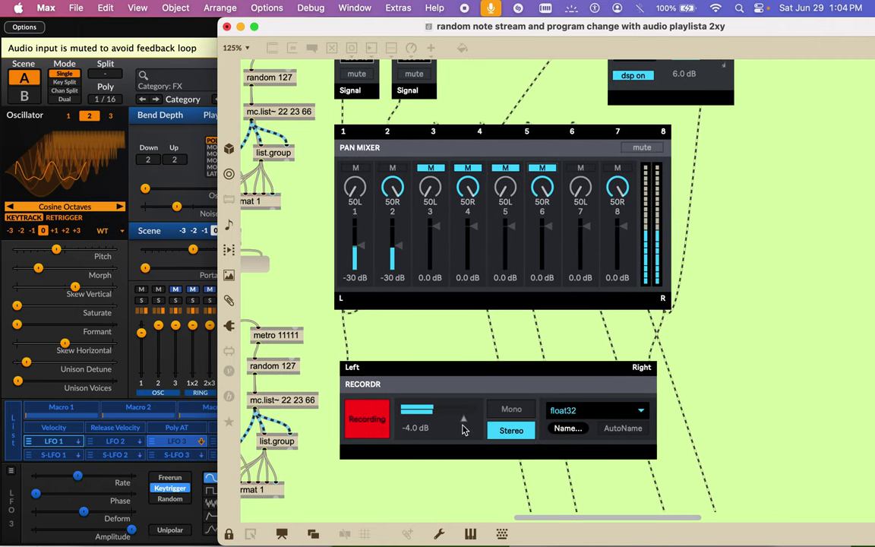
{"action": "scroll", "coordinate": [464, 424], "scroll_direction": "up", "scroll_amount": 10}
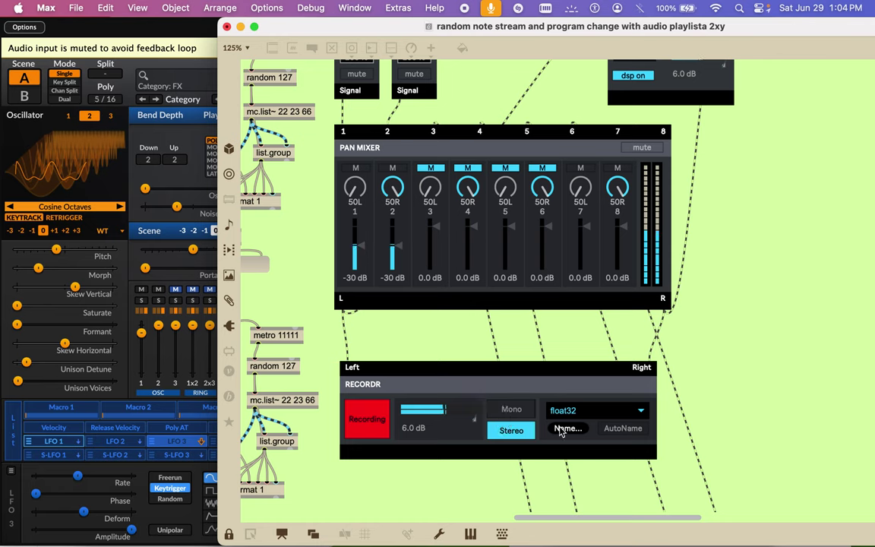
Stop the current recording and save a new recording file as wave 4.wav in WAVE format in the audio set one wav 1 folder.
{"action": "left_click", "coordinate": [363, 418]}
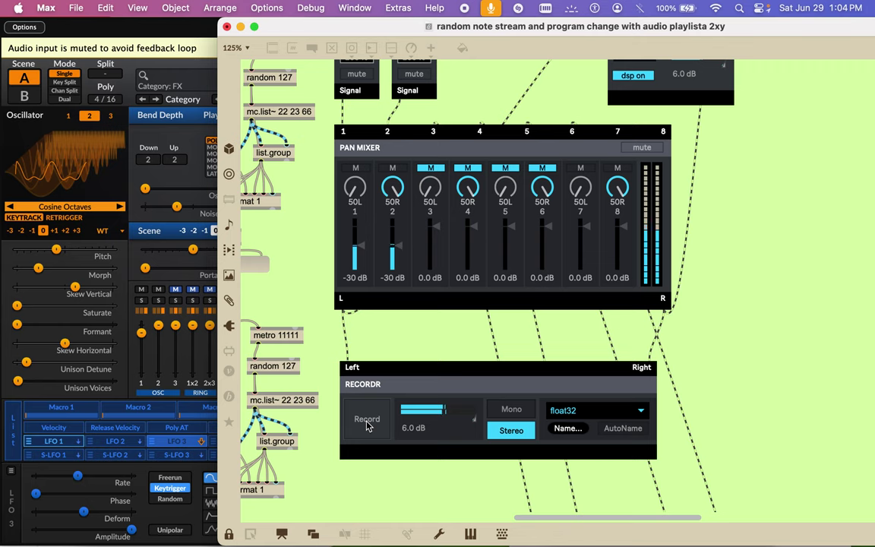
{"action": "left_click", "coordinate": [569, 430]}
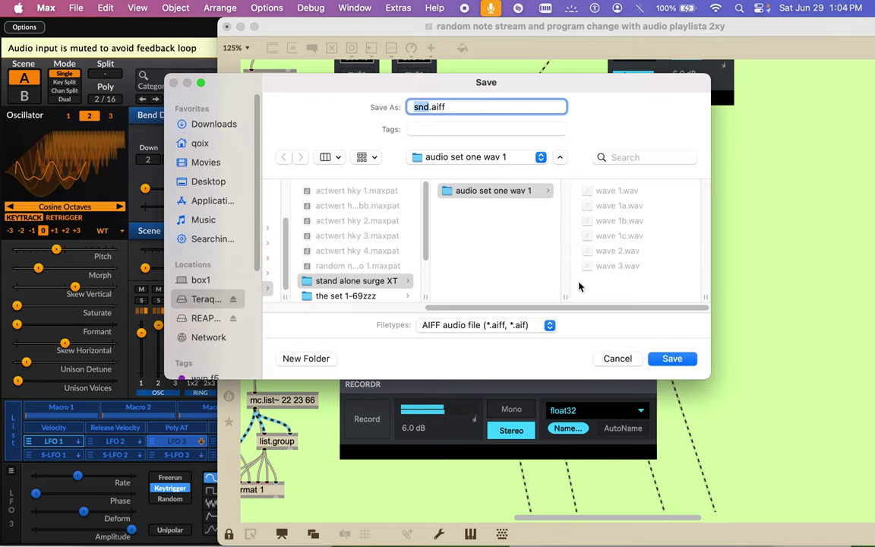
{"action": "left_click", "coordinate": [612, 267]}
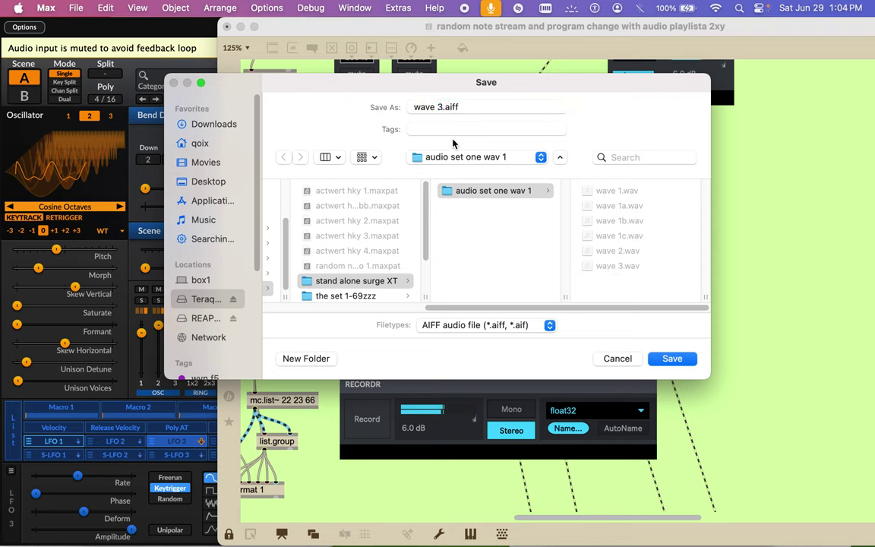
{"action": "left_click", "coordinate": [443, 107]}
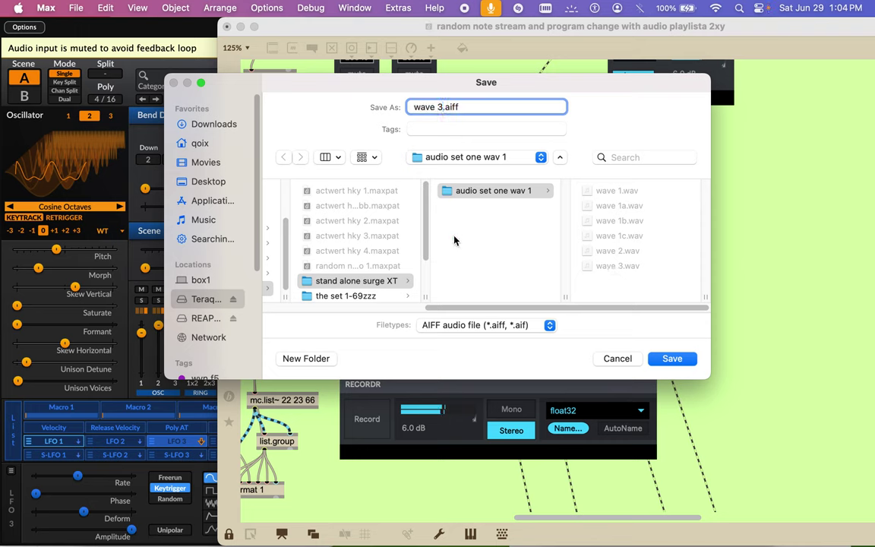
{"action": "key", "text": "BackSpace"}
{"action": "type", "text": "4"}
{"action": "left_click", "coordinate": [530, 322]}
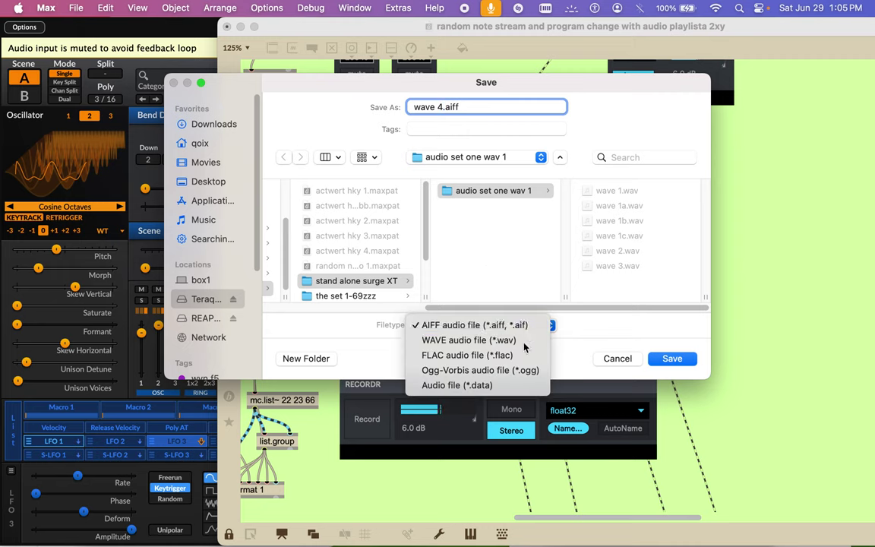
{"action": "left_click", "coordinate": [519, 337]}
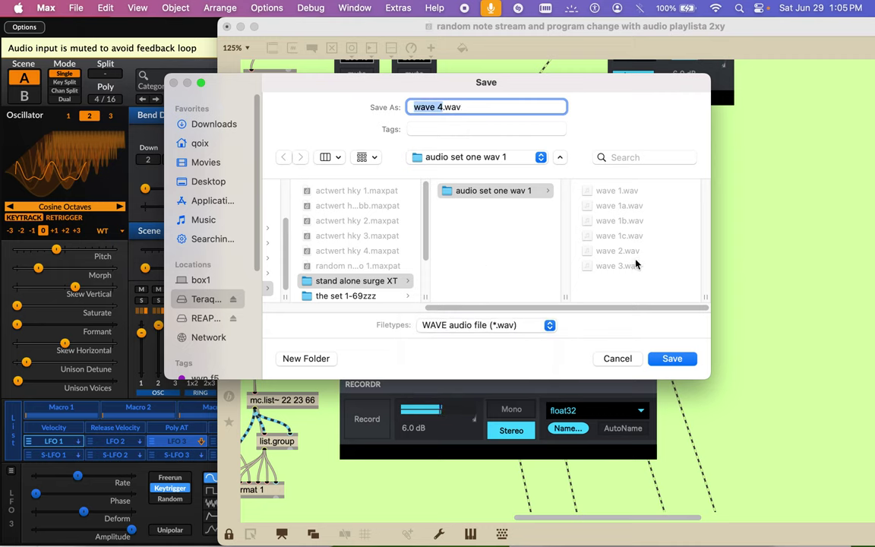
{"action": "left_click", "coordinate": [670, 359]}
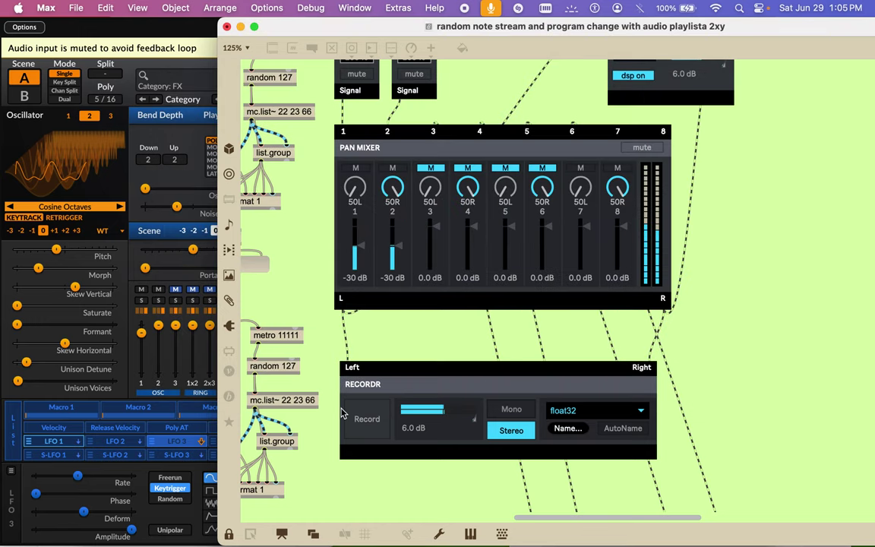
Start the new recording in the RECORDR module and switch back to Surge XT.
{"action": "left_click", "coordinate": [365, 416]}
{"action": "left_click", "coordinate": [127, 32]}
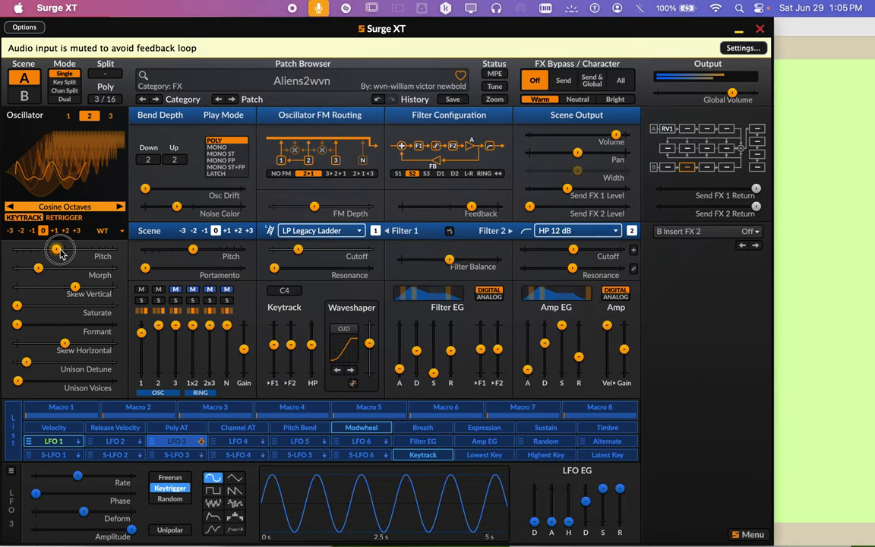